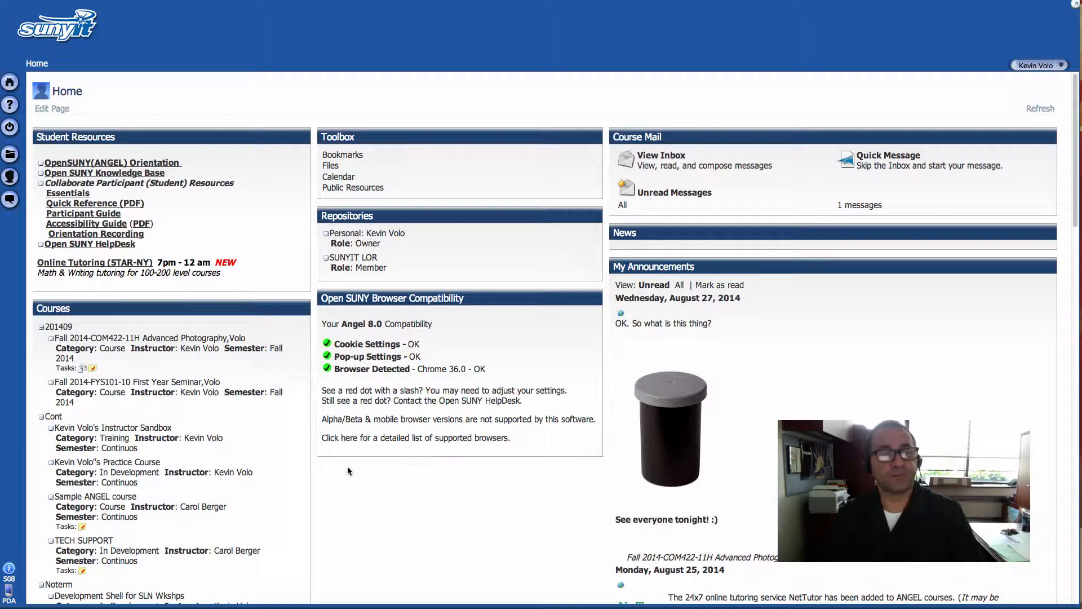
Step: In Instructor Sandbox, go to Learning Modules and open the Welcome $First_Name$ folder's settings
left_click(129, 430)
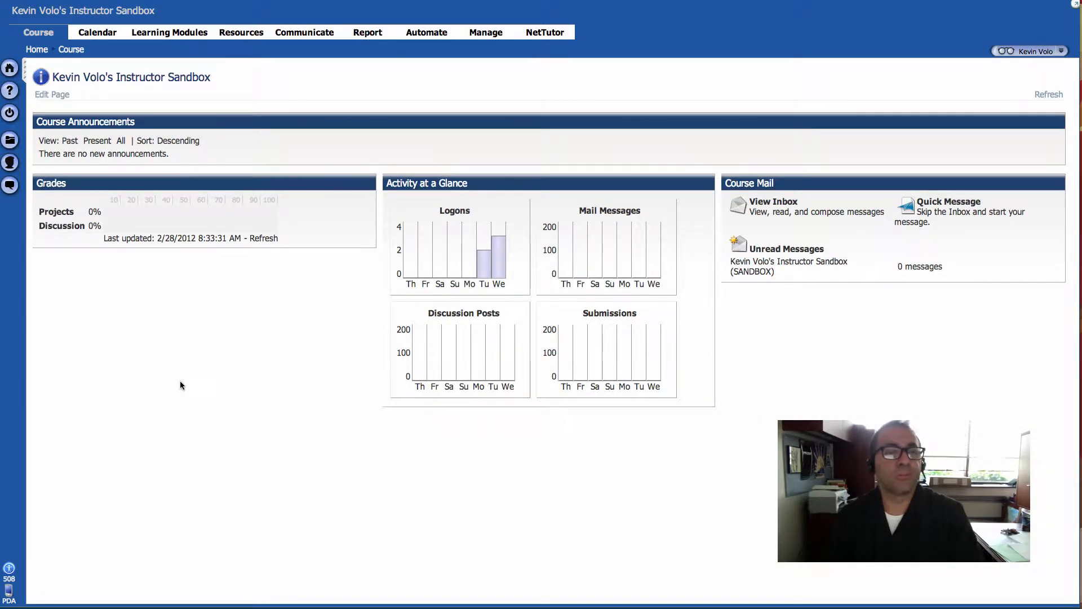
left_click(169, 34)
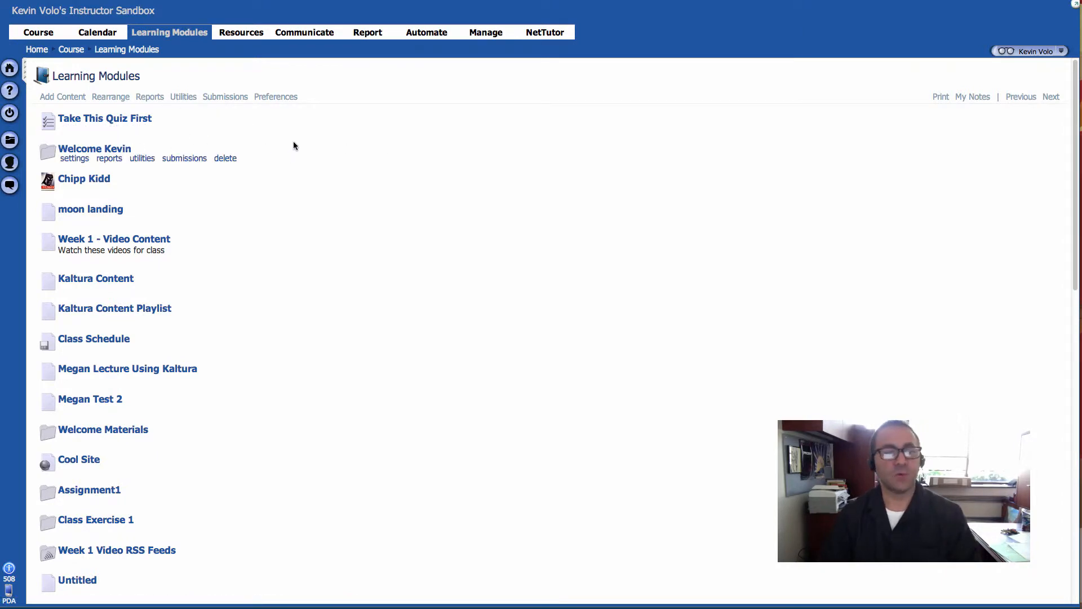
left_click(74, 163)
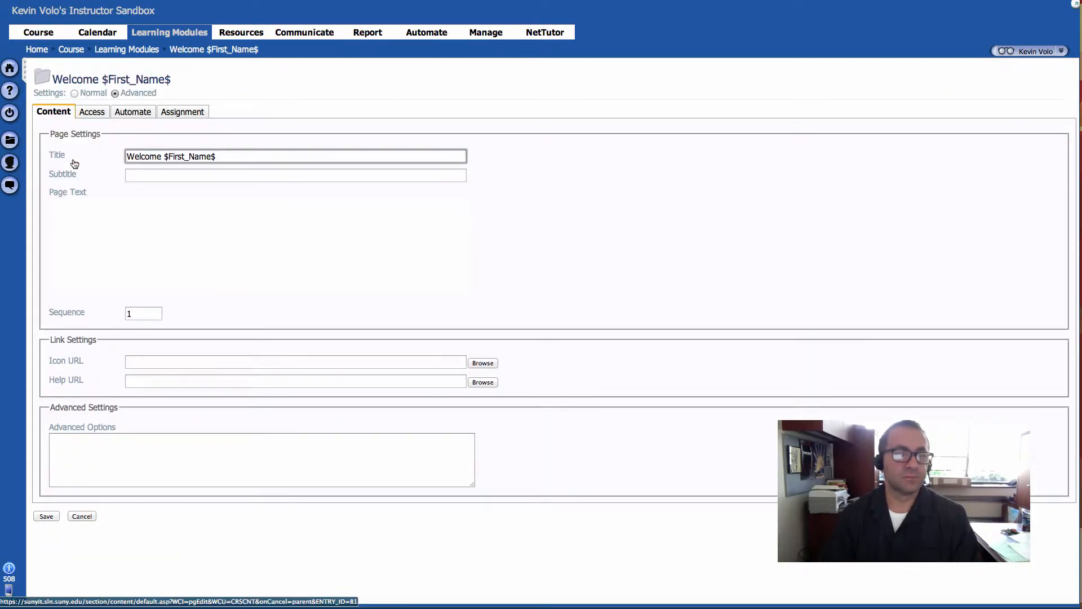
Step: On the Access tab, give the Welcome folder a password cascaded to all sub-items, and save
left_click(98, 115)
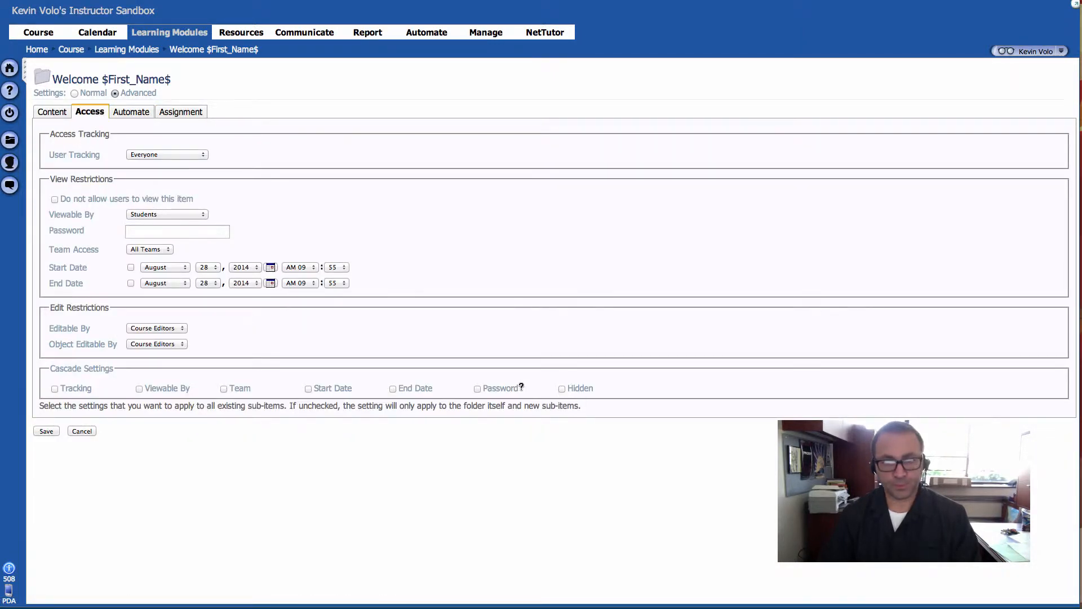
left_click(477, 390)
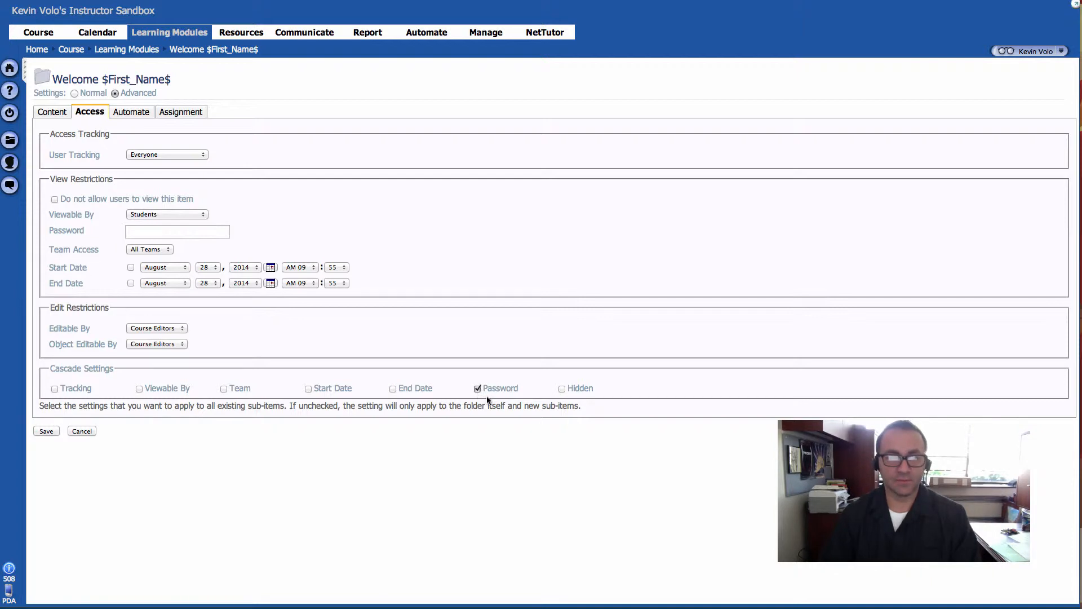
left_click(189, 231)
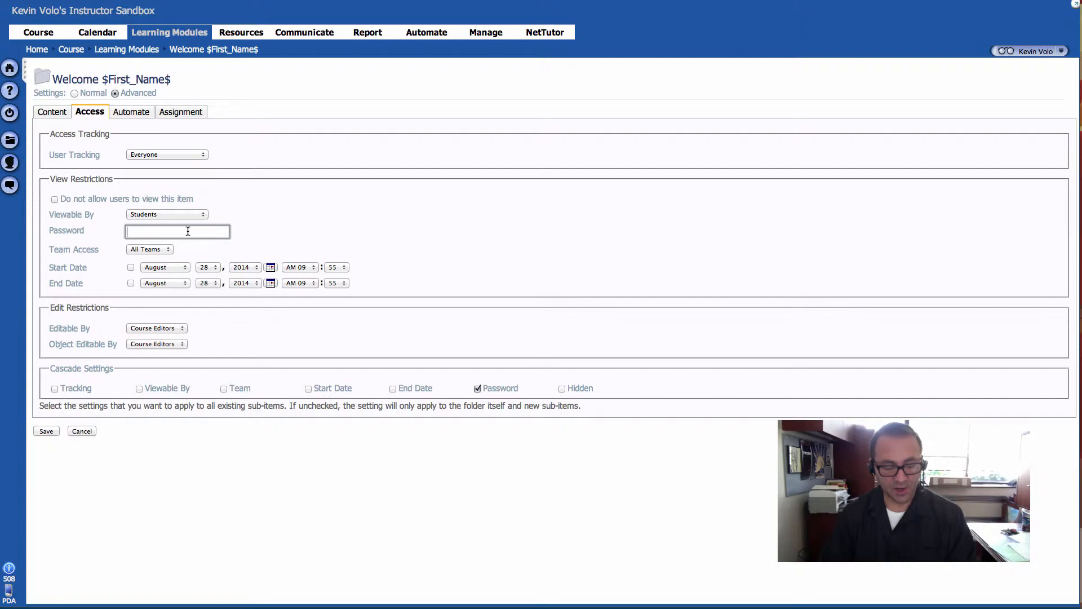
type("•")
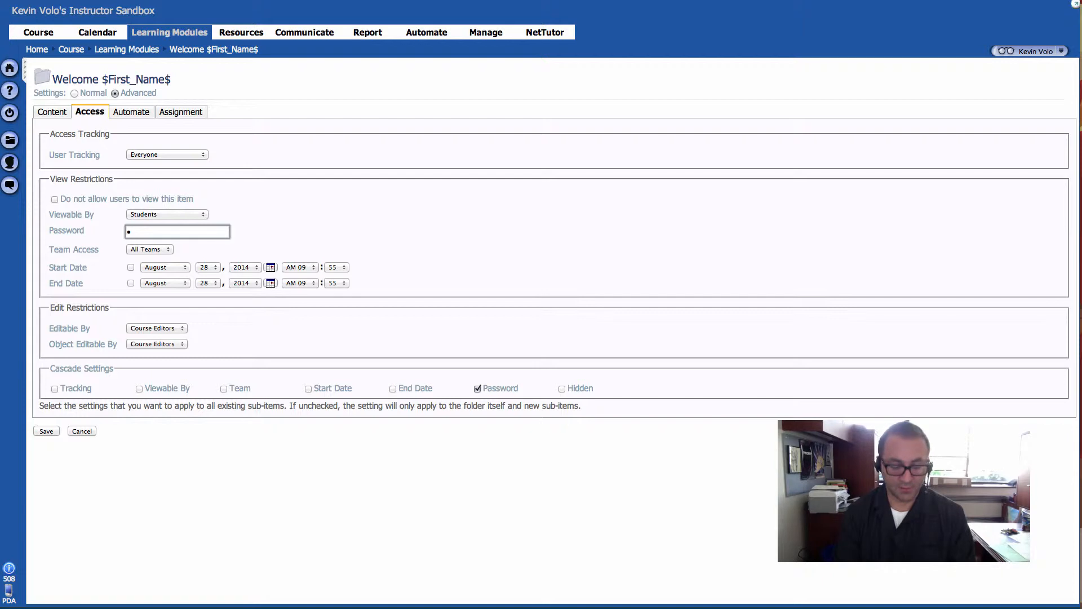
type("*****")
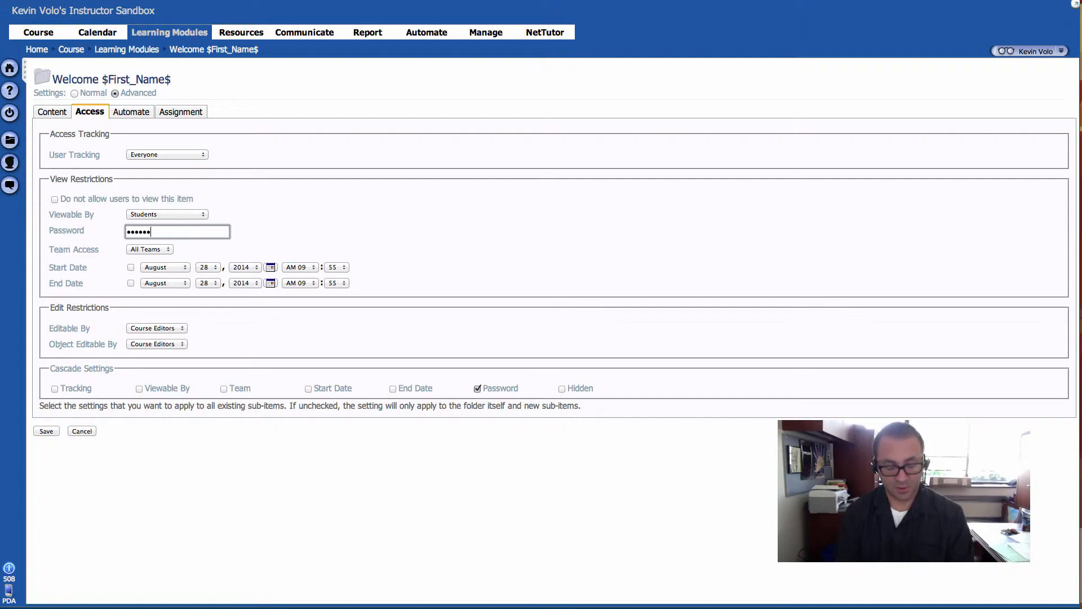
type("****")
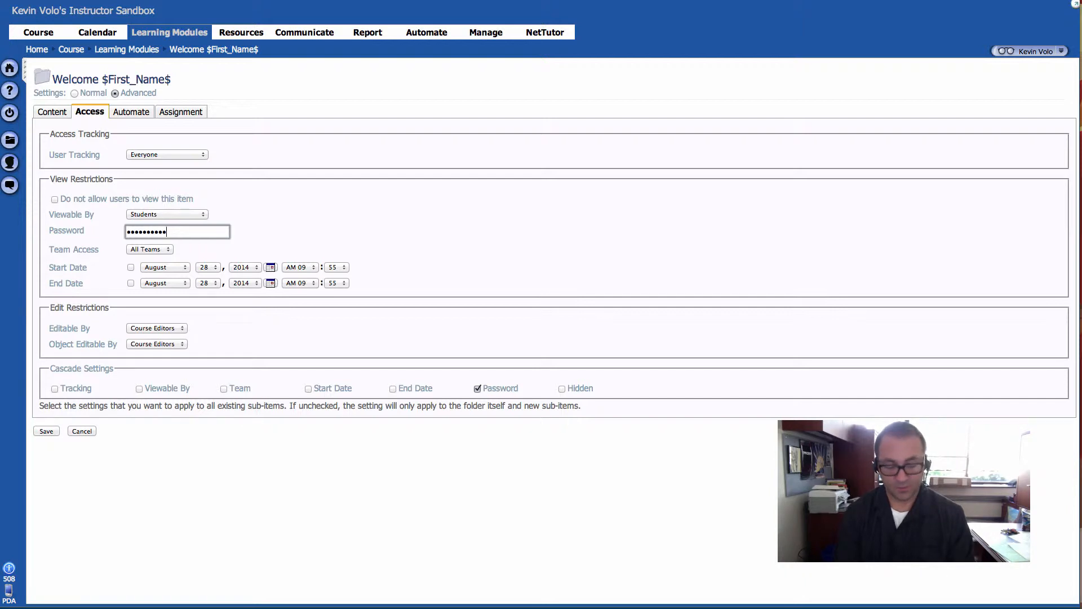
type("********")
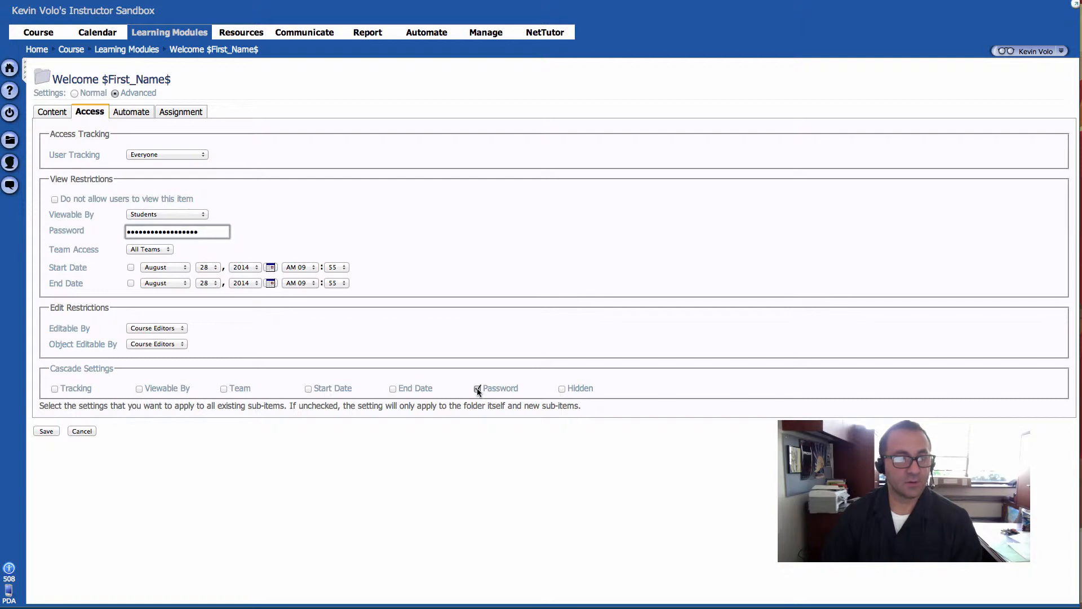
left_click(46, 431)
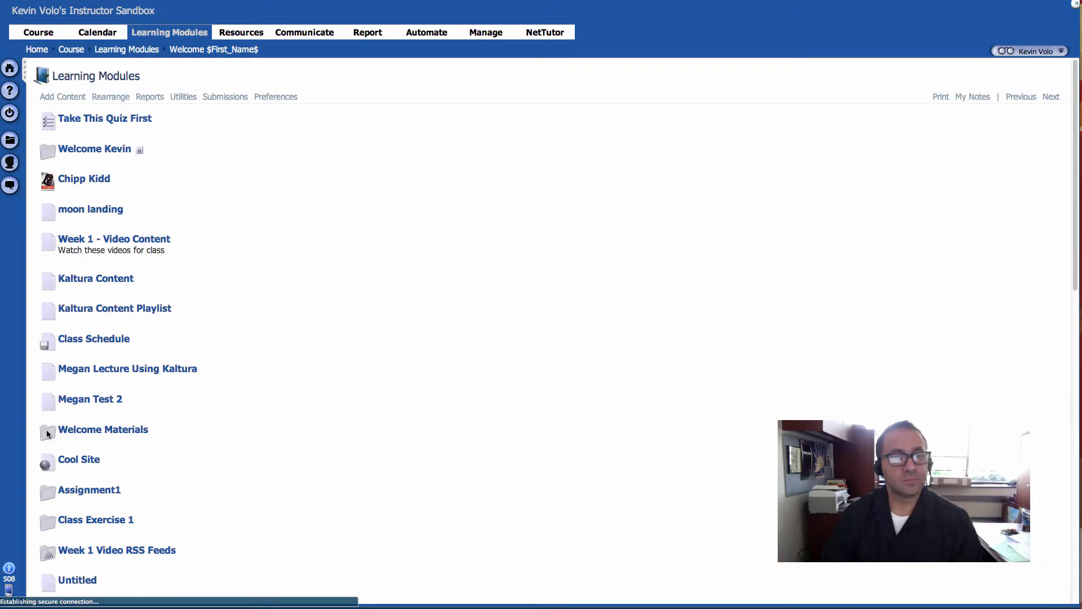
mouse_move(161, 150)
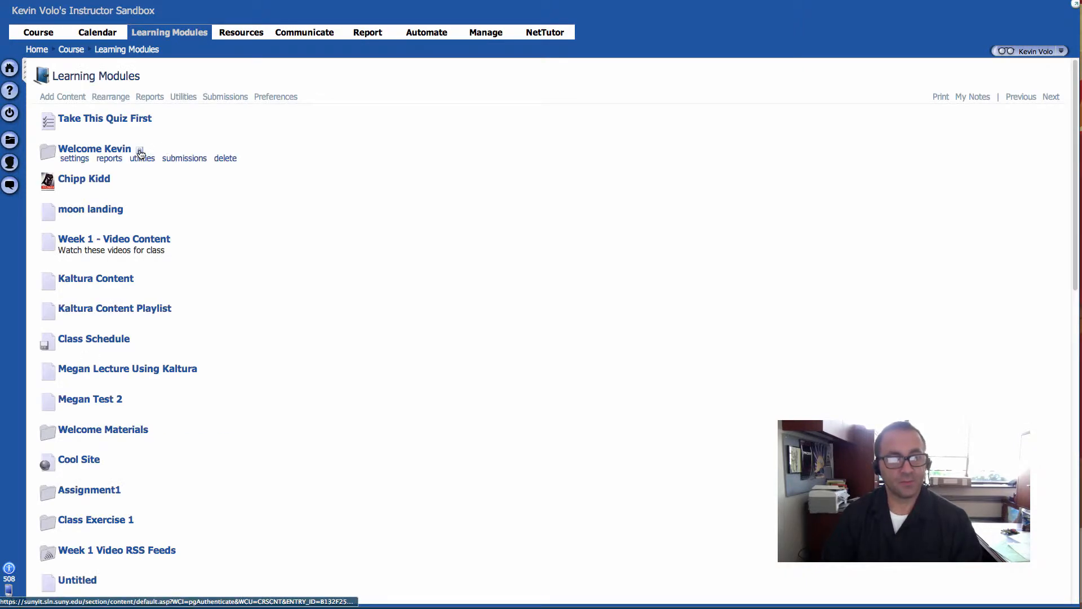
Step: Enter a password on the Chipp Kidd item's Access tab and save it
mouse_move(229, 279)
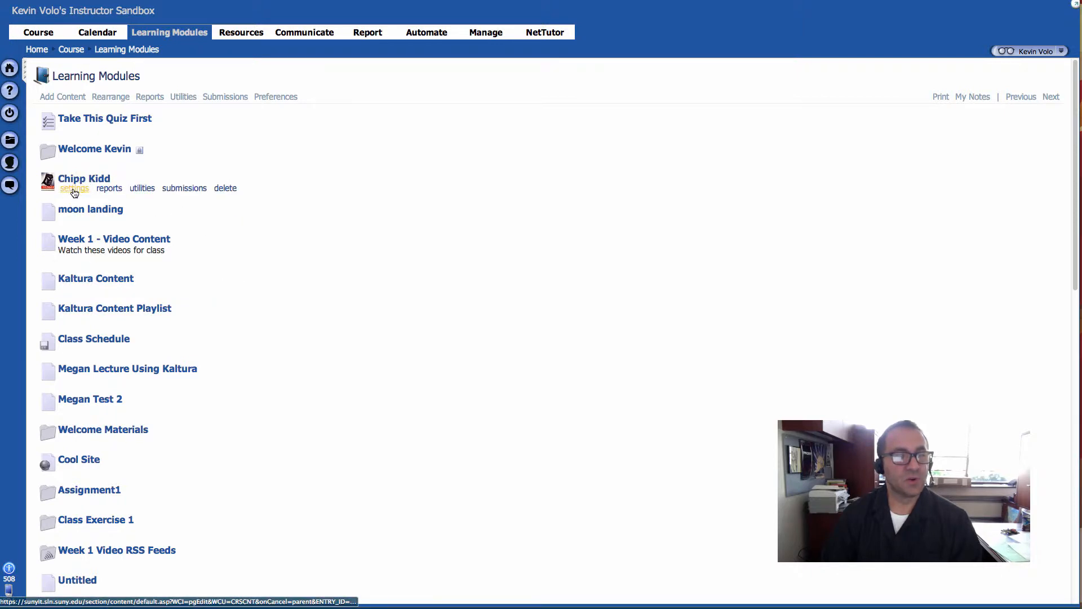
left_click(74, 189)
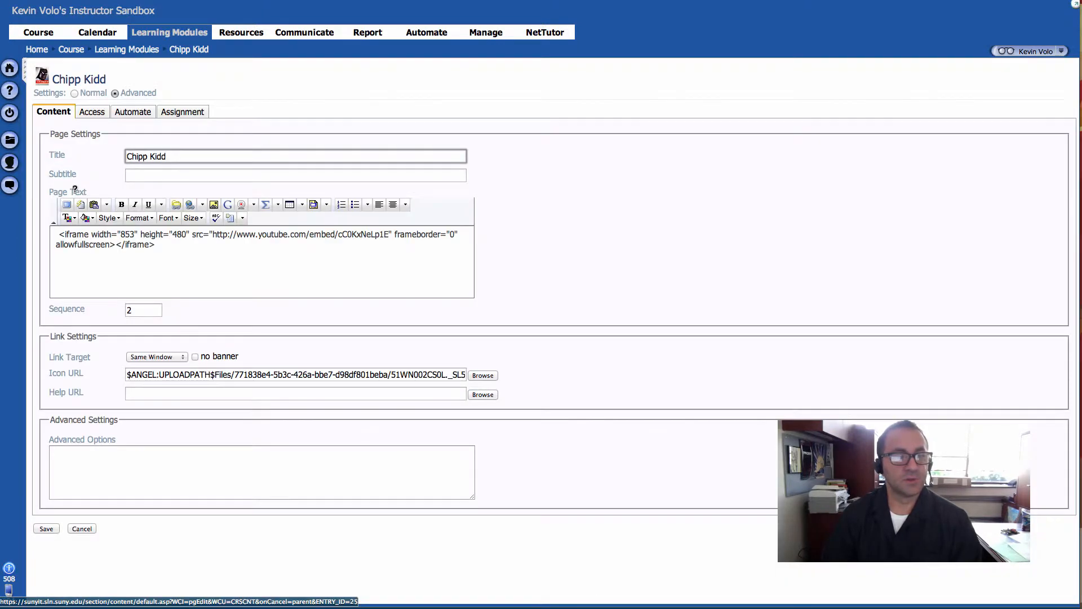
left_click(93, 113)
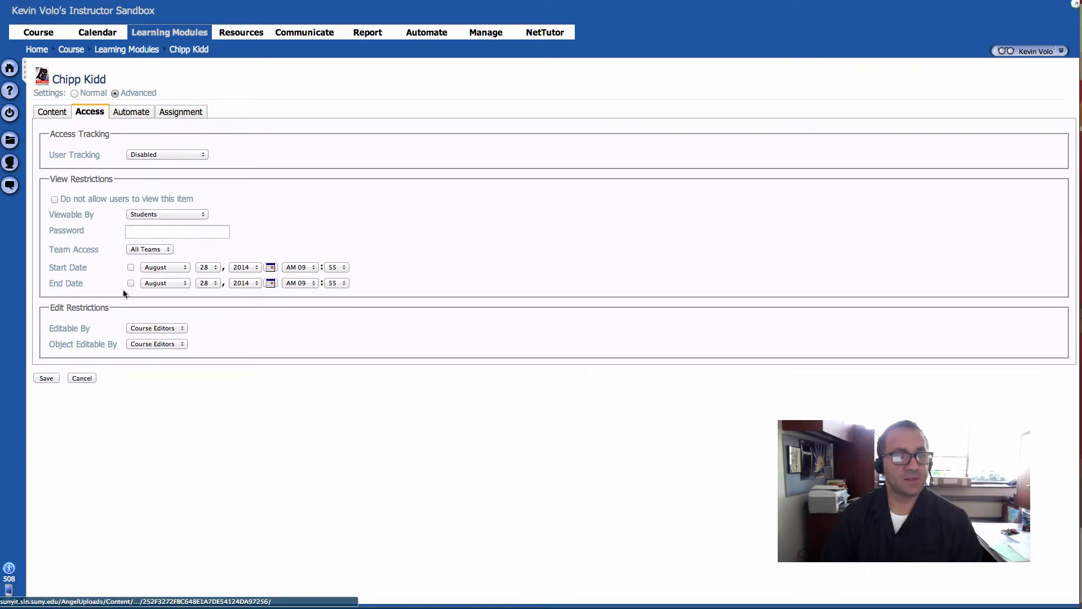
left_click(139, 232)
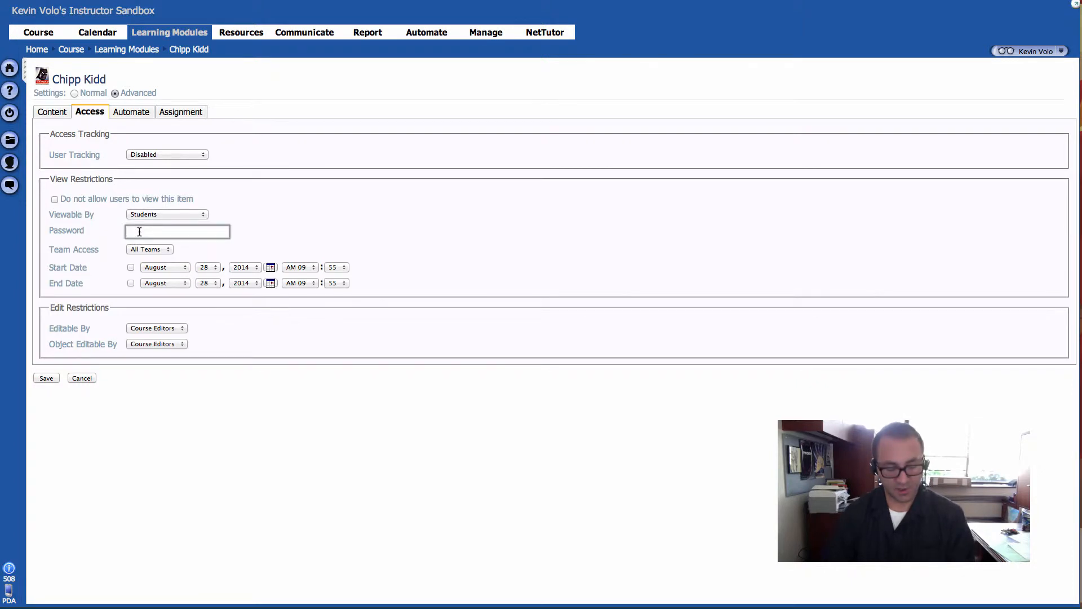
type("p")
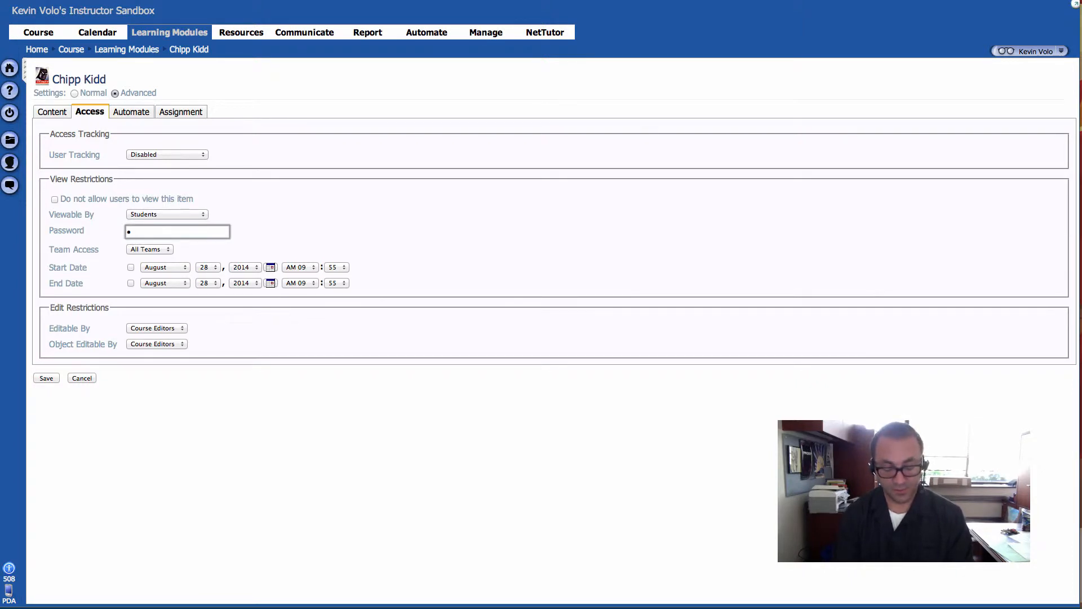
type("ublic••••")
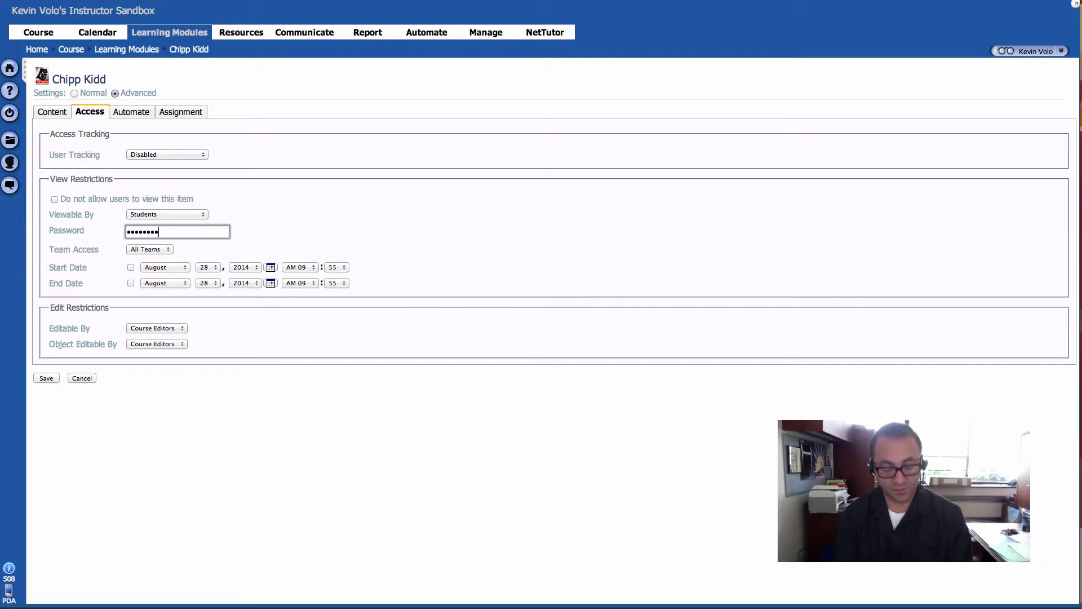
type("••••••••")
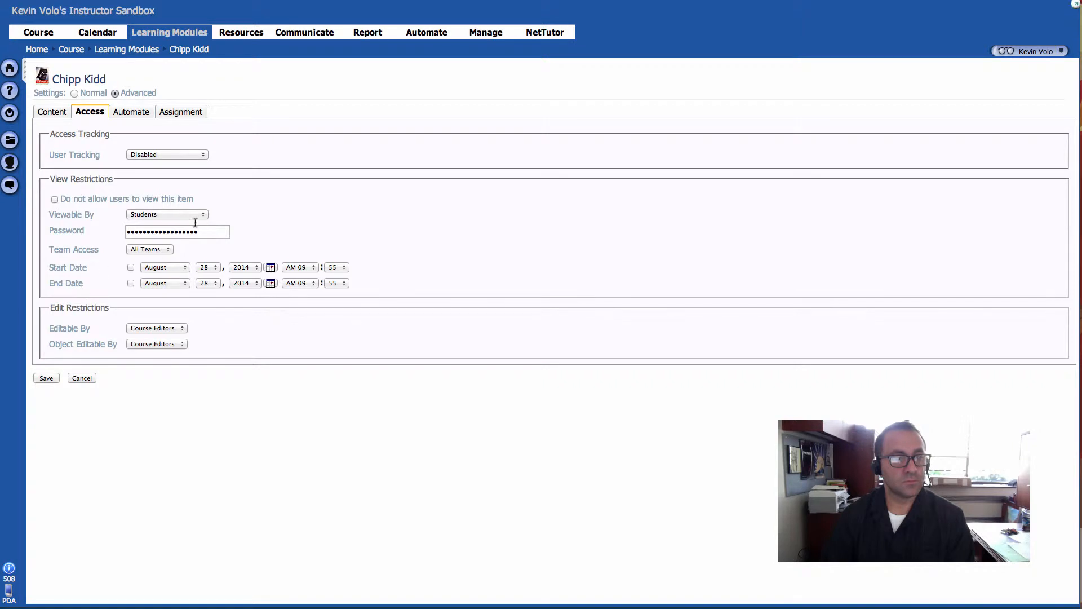
left_click(52, 379)
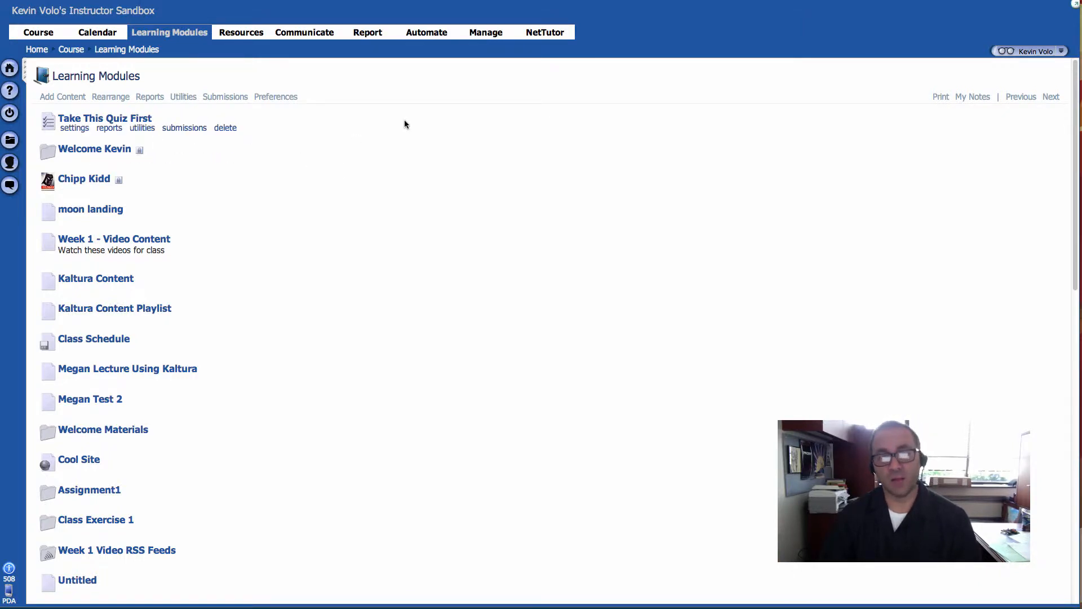
Step: From the Automate tab's Agents Console, add a new agent
left_click(427, 35)
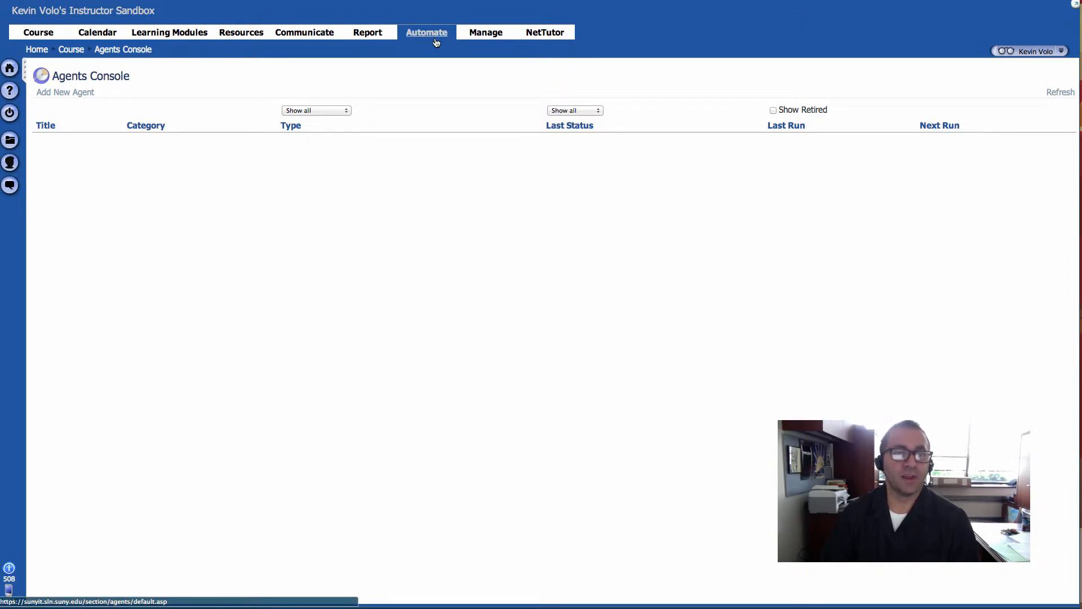
left_click(61, 94)
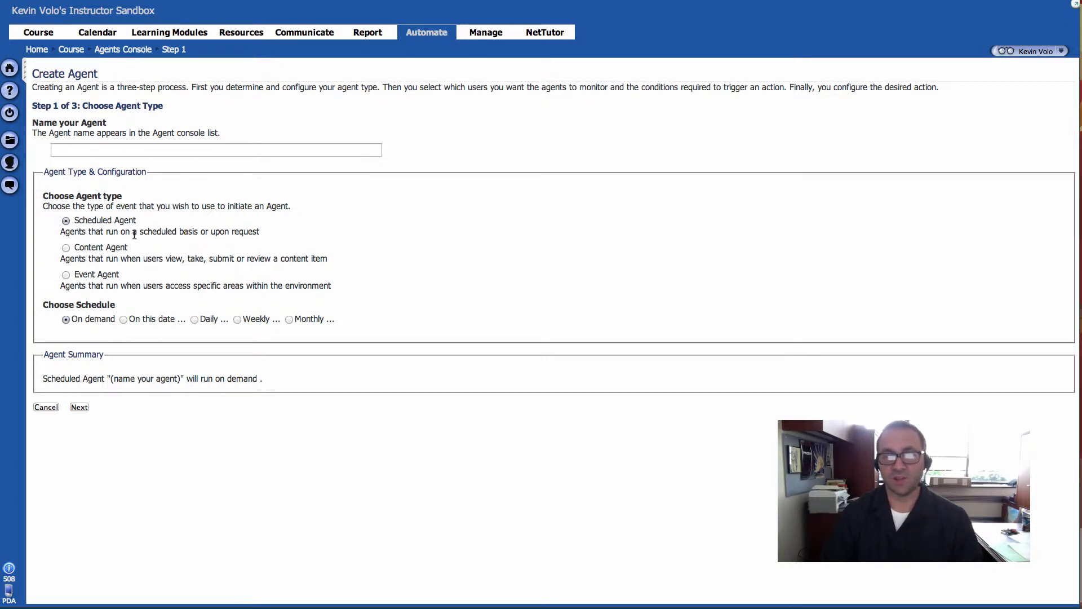
Step: Choose Content Agent under Choose Agent Type on Step 1 of Create Agent
left_click_drag(138, 230, 229, 231)
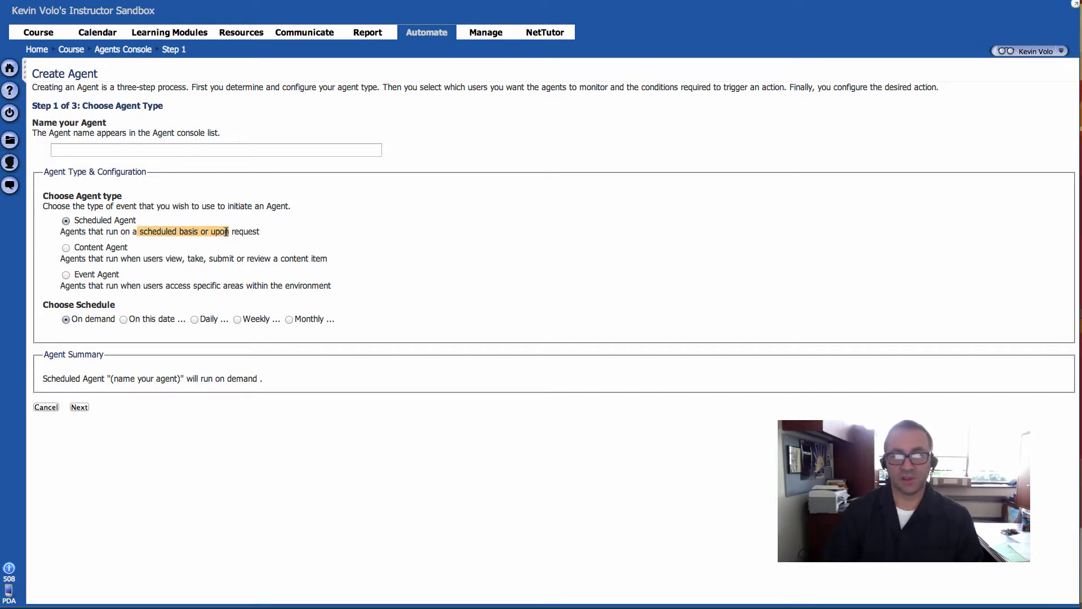
left_click(173, 254)
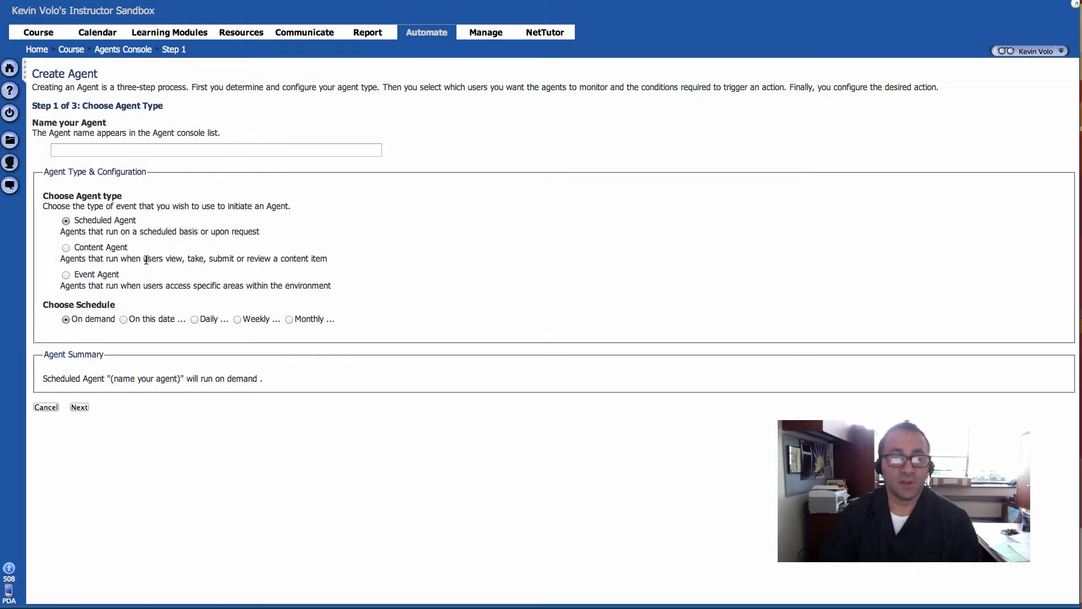
left_click_drag(146, 260, 175, 259)
left_click(174, 260)
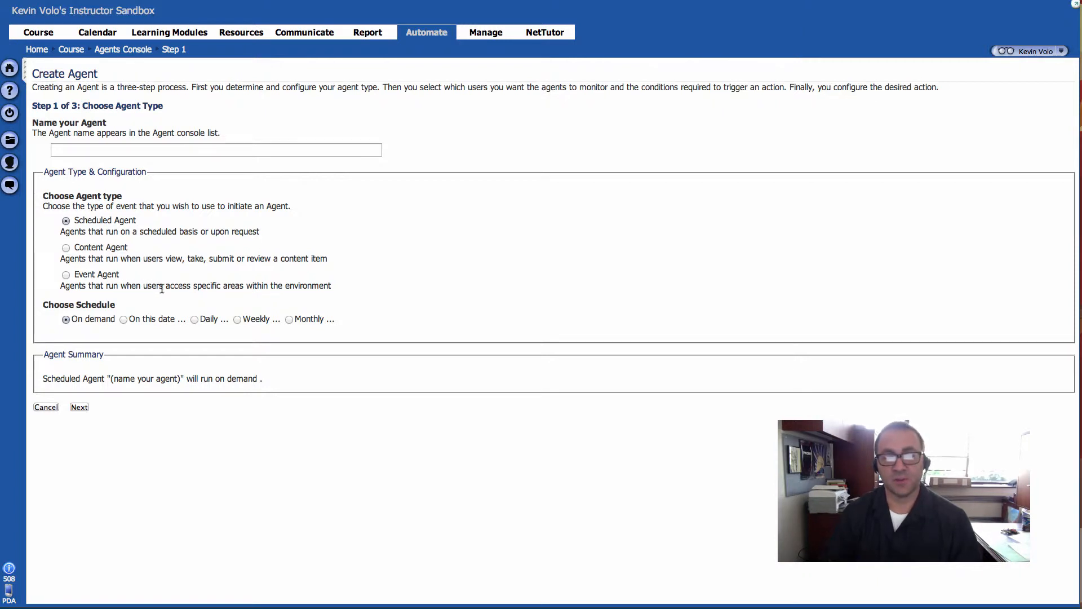
left_click(97, 249)
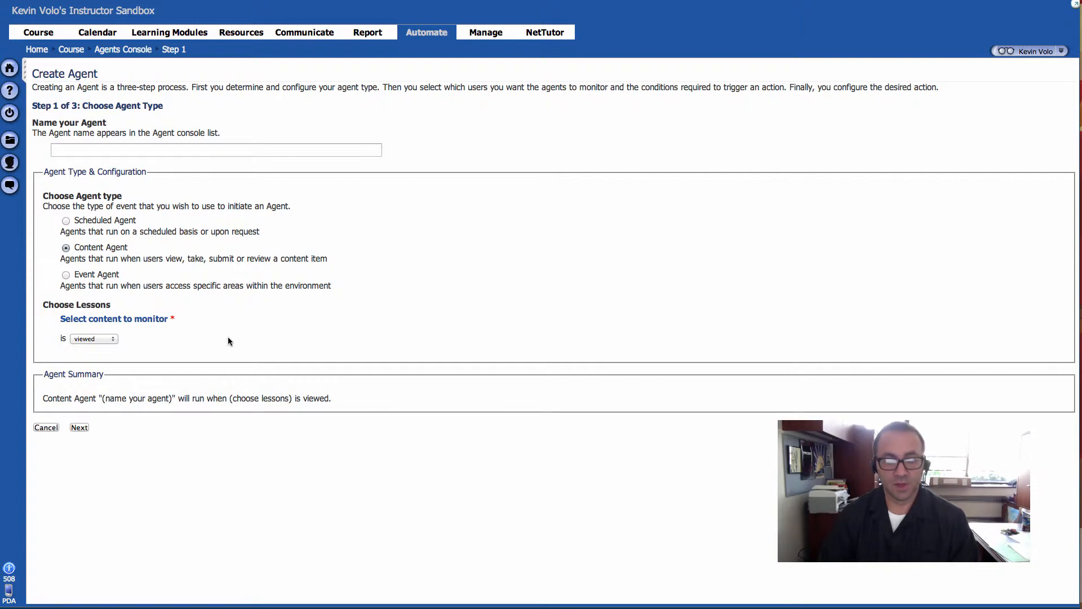
Step: Add the specific assessment Take This Quiz First as the agent's monitored content
left_click(129, 318)
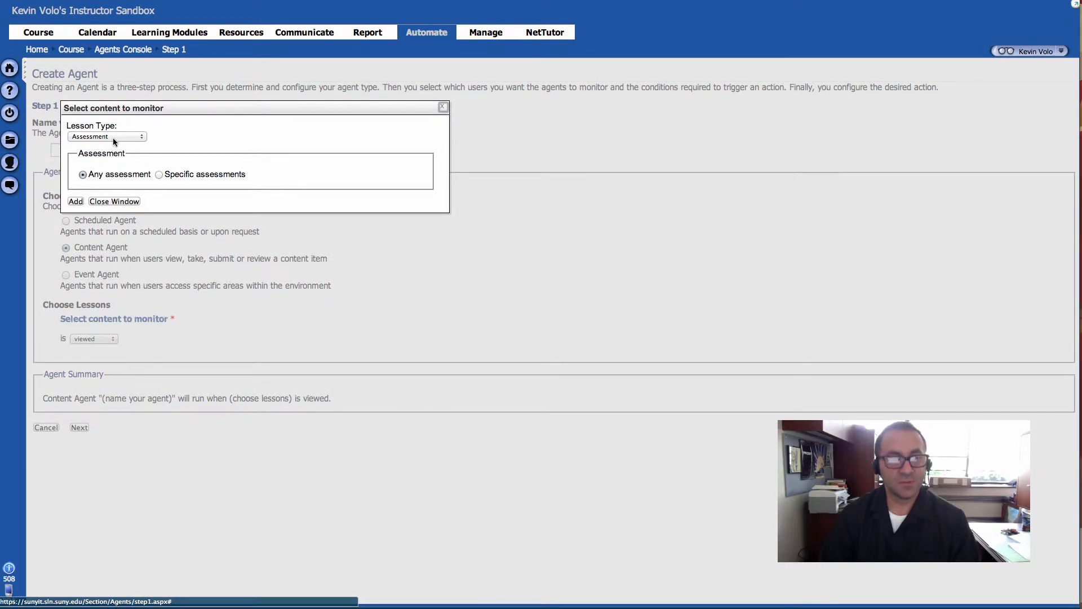
left_click(159, 175)
left_click(96, 202)
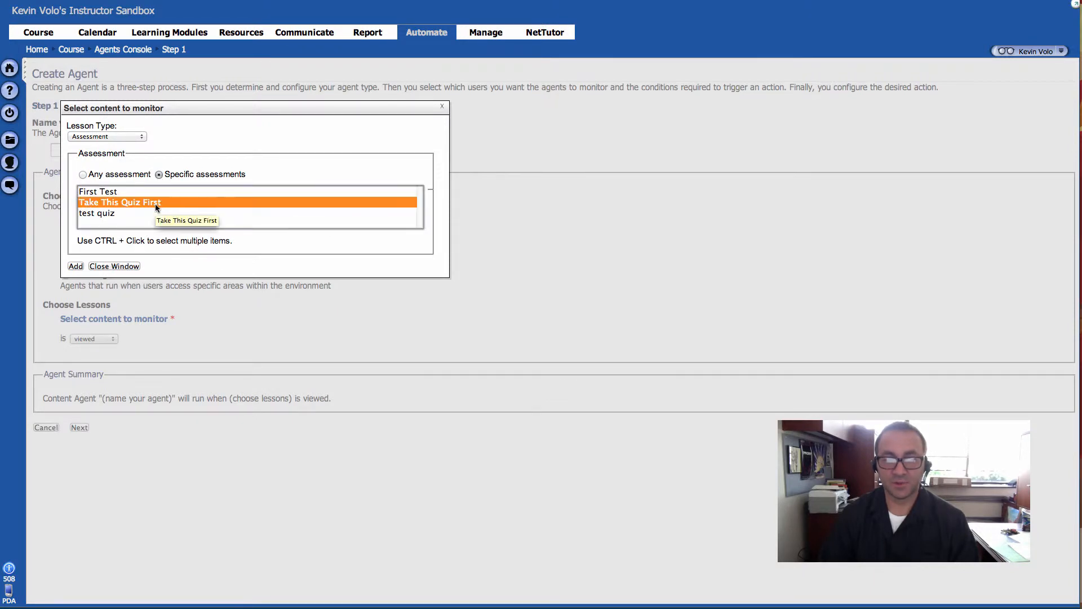
left_click(77, 266)
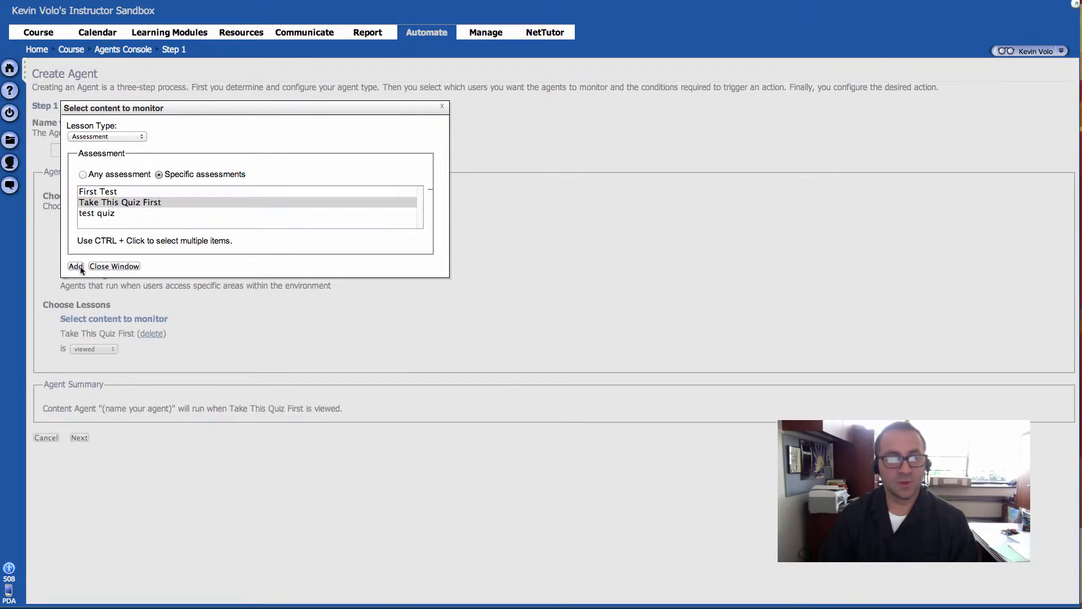
left_click(110, 266)
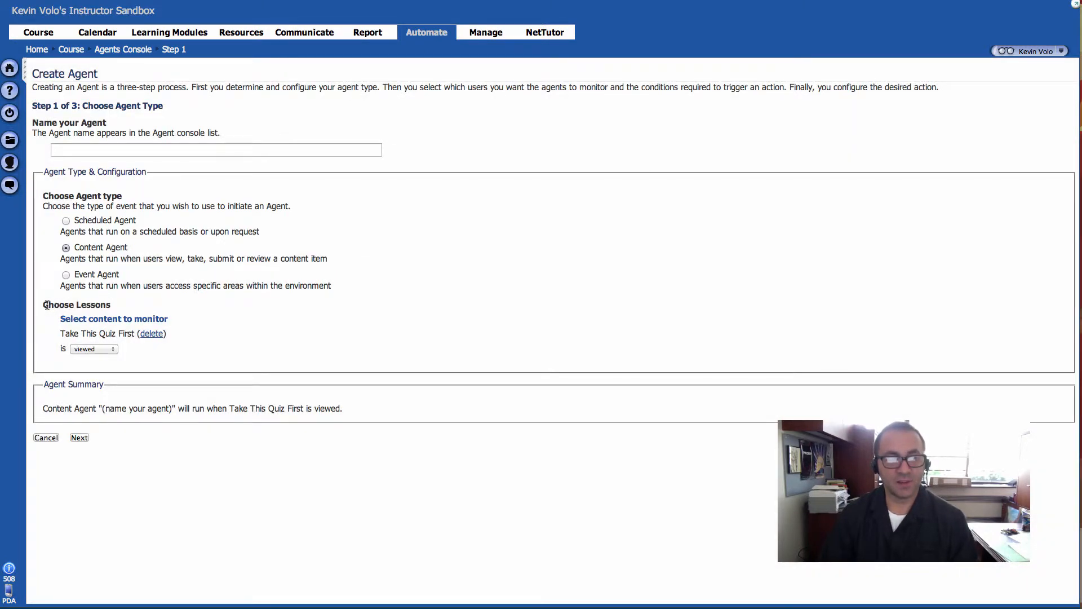
left_click_drag(49, 305, 169, 320)
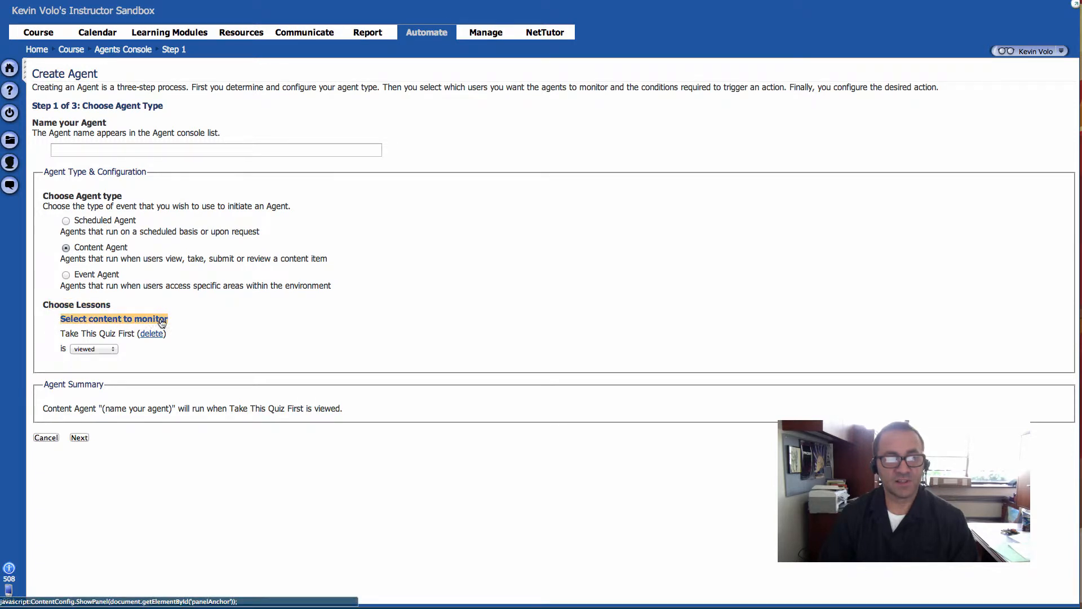
left_click(188, 317)
left_click_drag(61, 334, 215, 334)
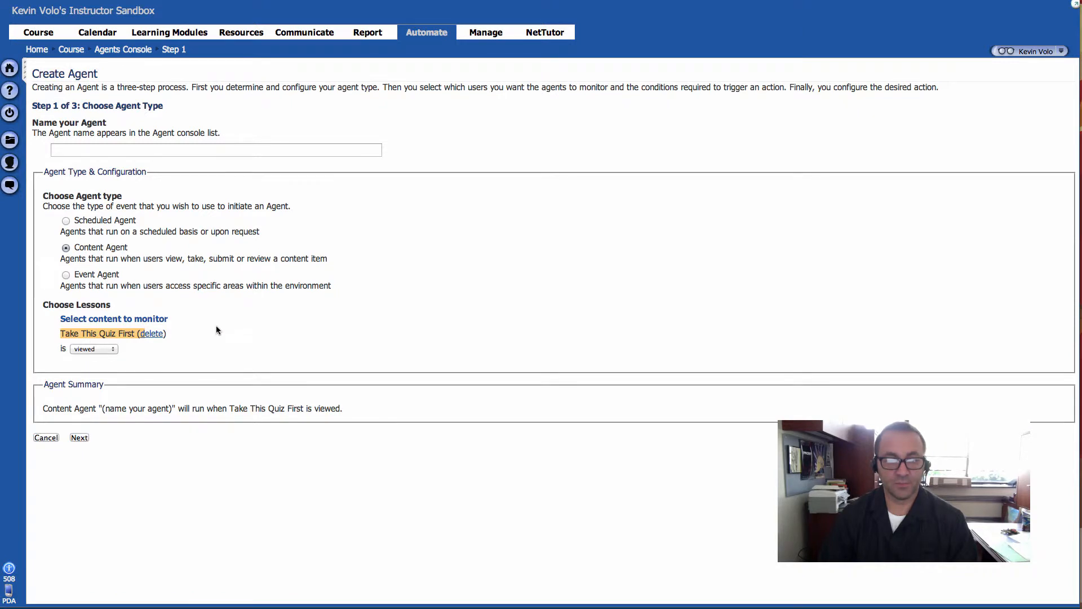
Step: Enter 'Unlock Content Agent' in the Name your Agent field
left_click(216, 329)
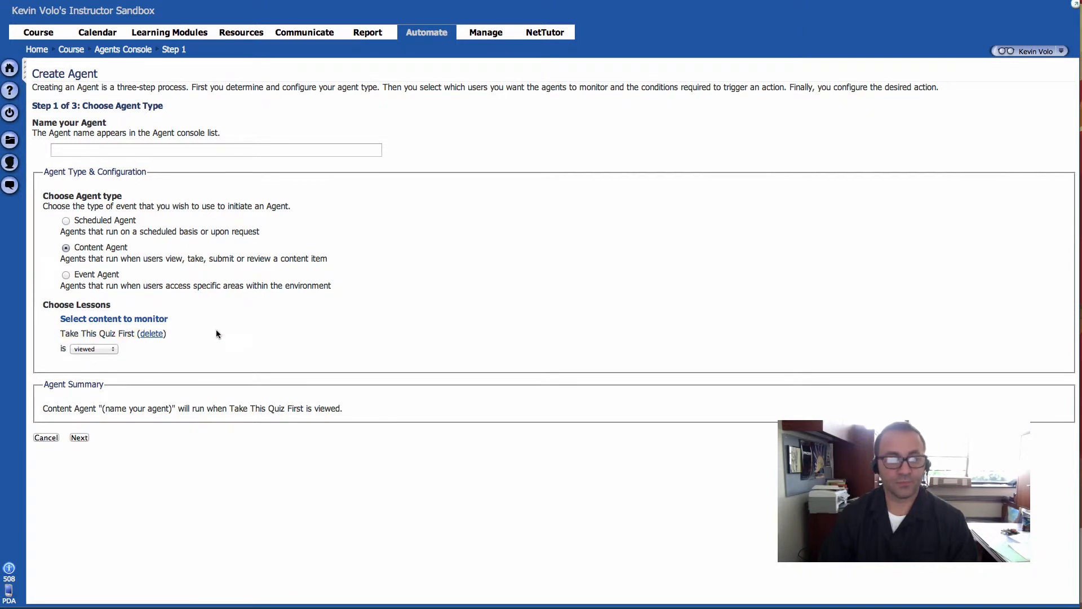
left_click(154, 147)
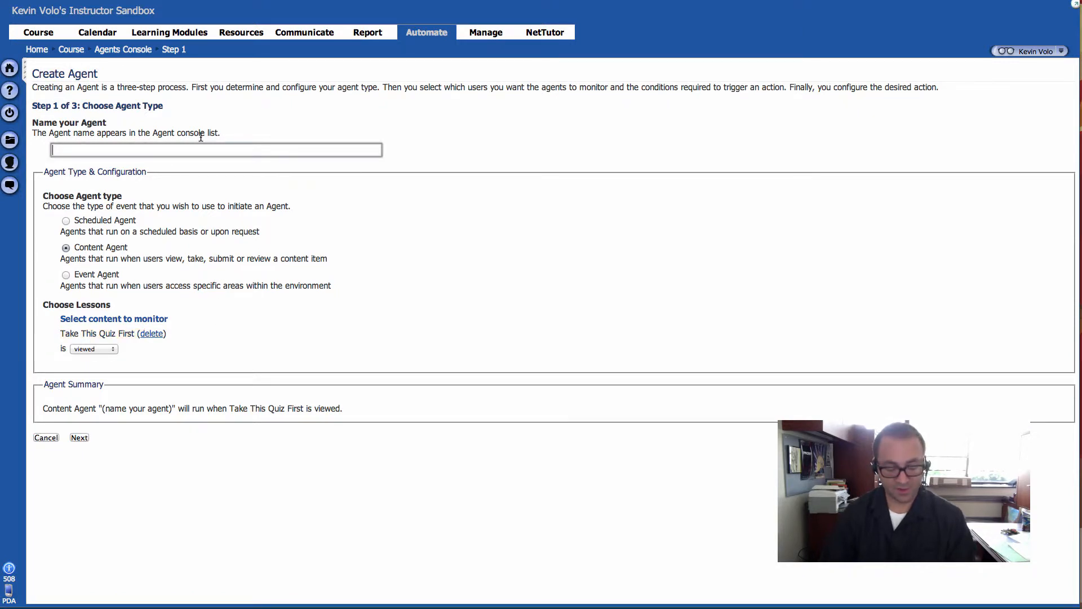
type("Unlock Conte")
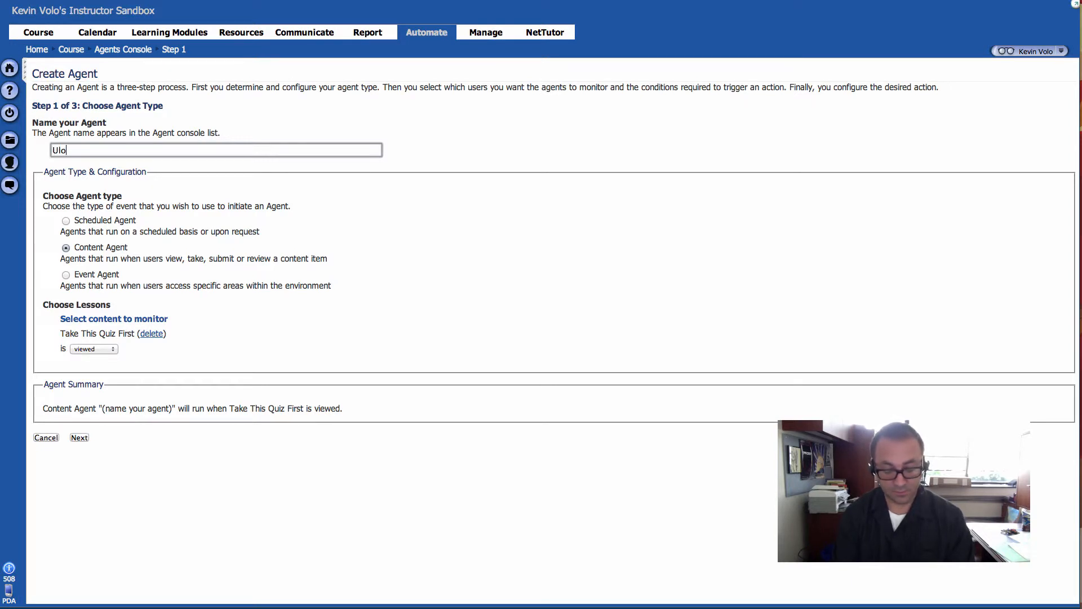
type("nt ")
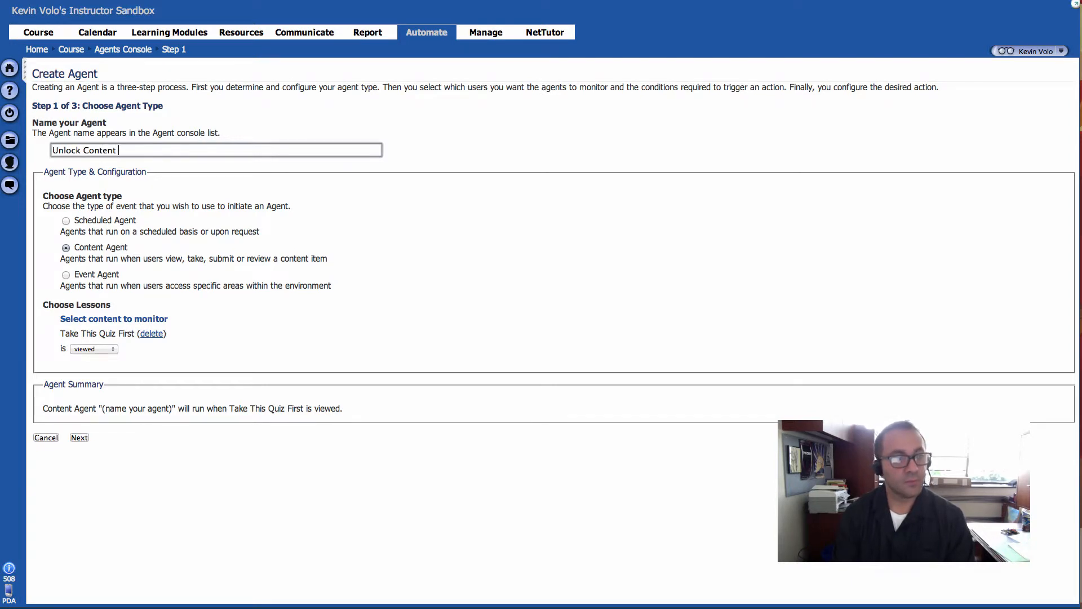
type("Agent")
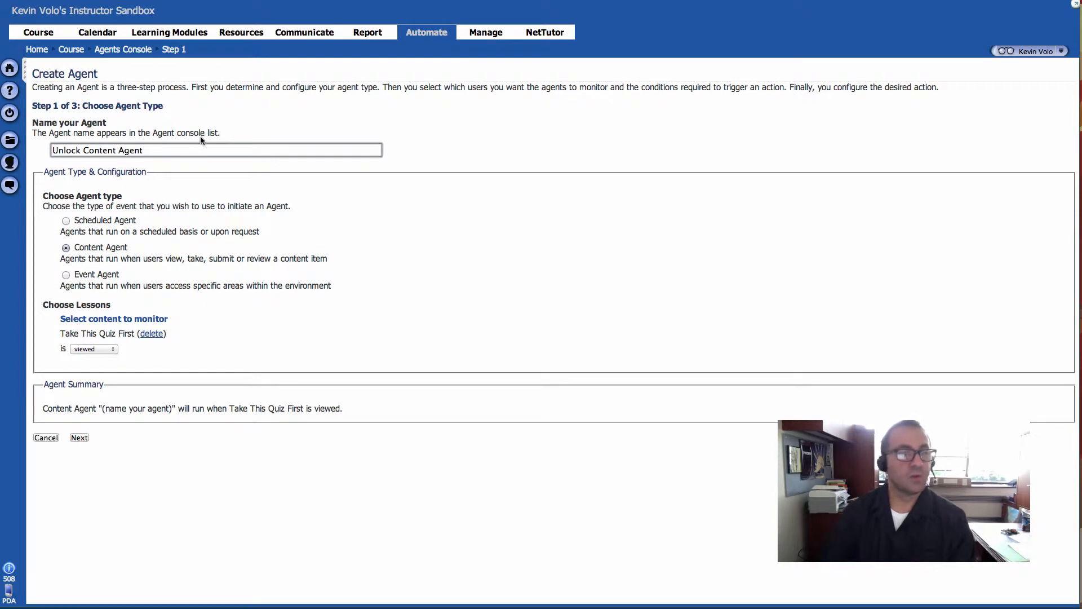
left_click(404, 143)
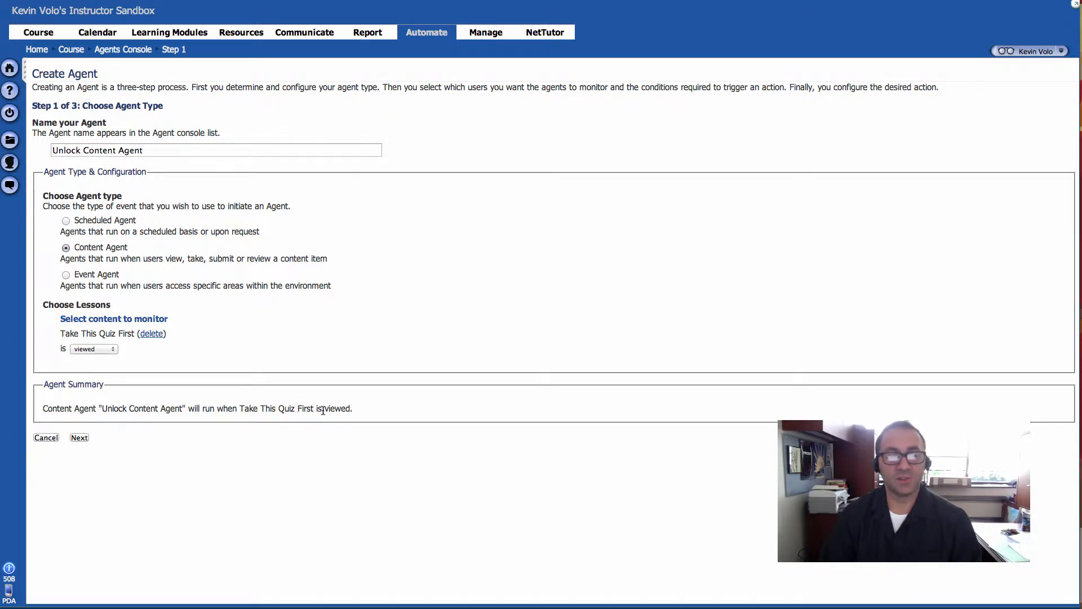
Step: Make the trigger Take This Quiz First being graded, with an 85% minimum grade
left_click(113, 349)
key("Escape")
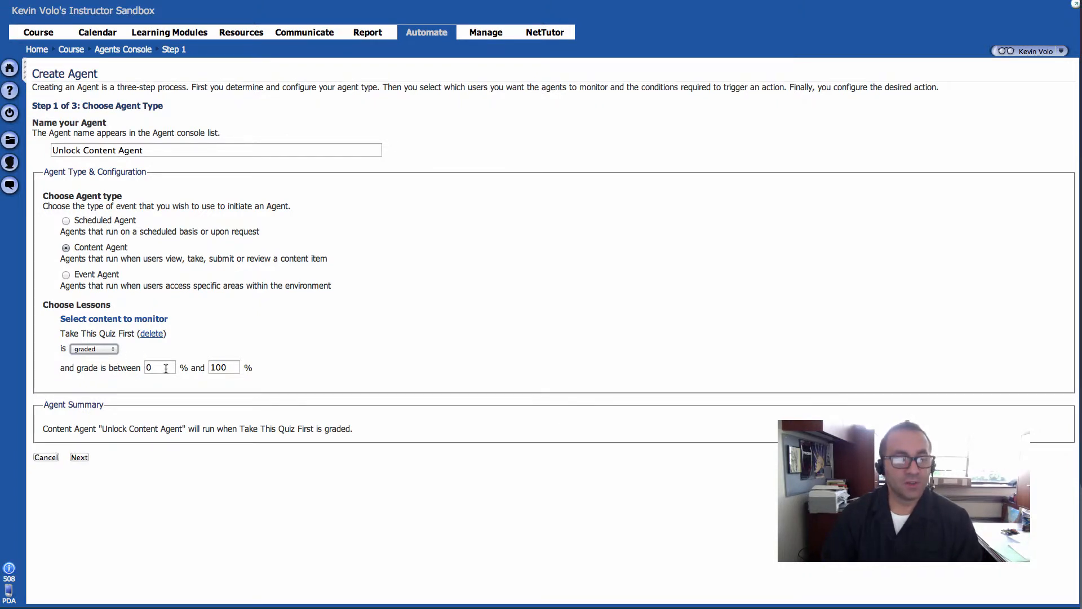
left_click(163, 370)
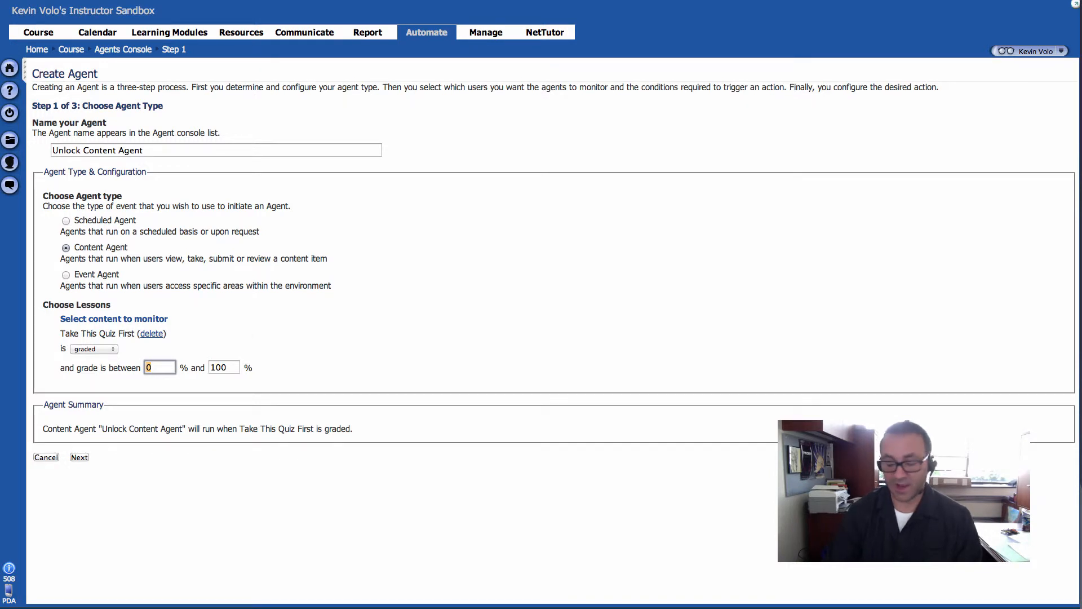
type("85")
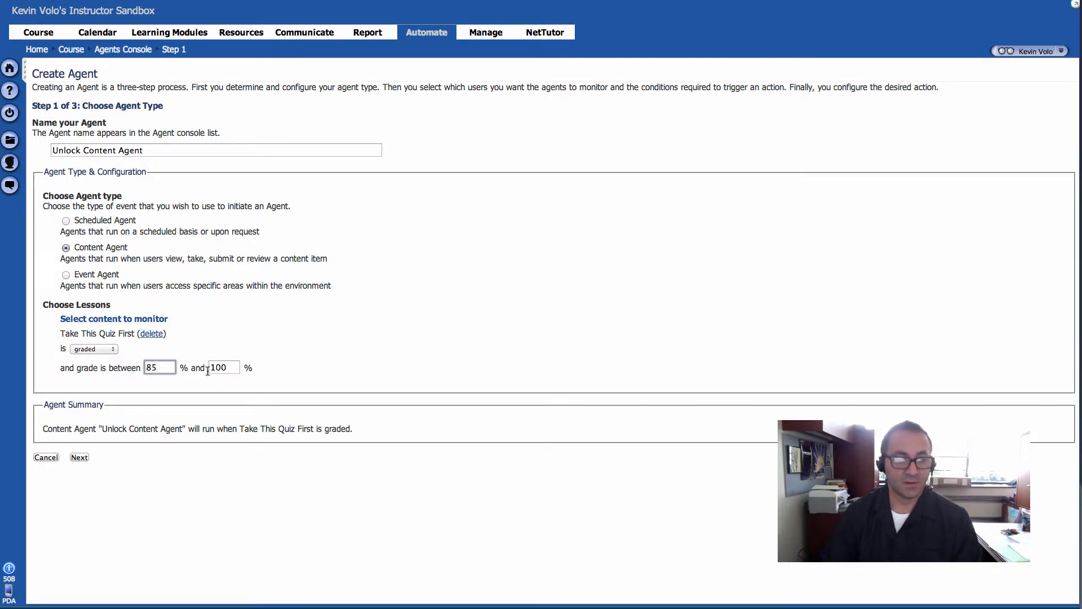
left_click_drag(210, 371, 250, 367)
left_click(271, 355)
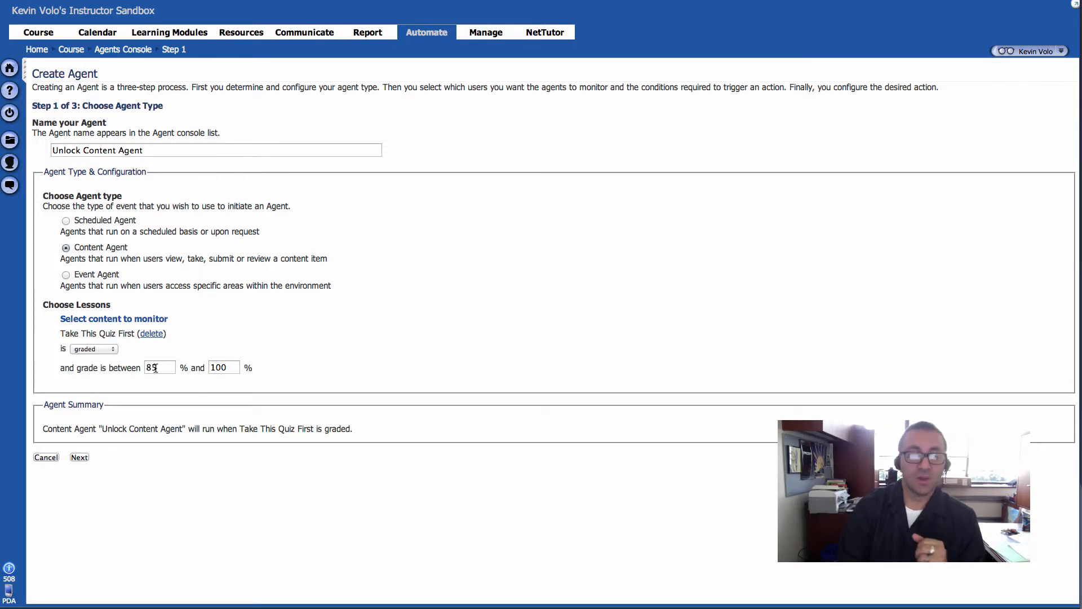
Step: Keep graded as the event and the 85–100% range, then go on to Step 2
left_click(108, 348)
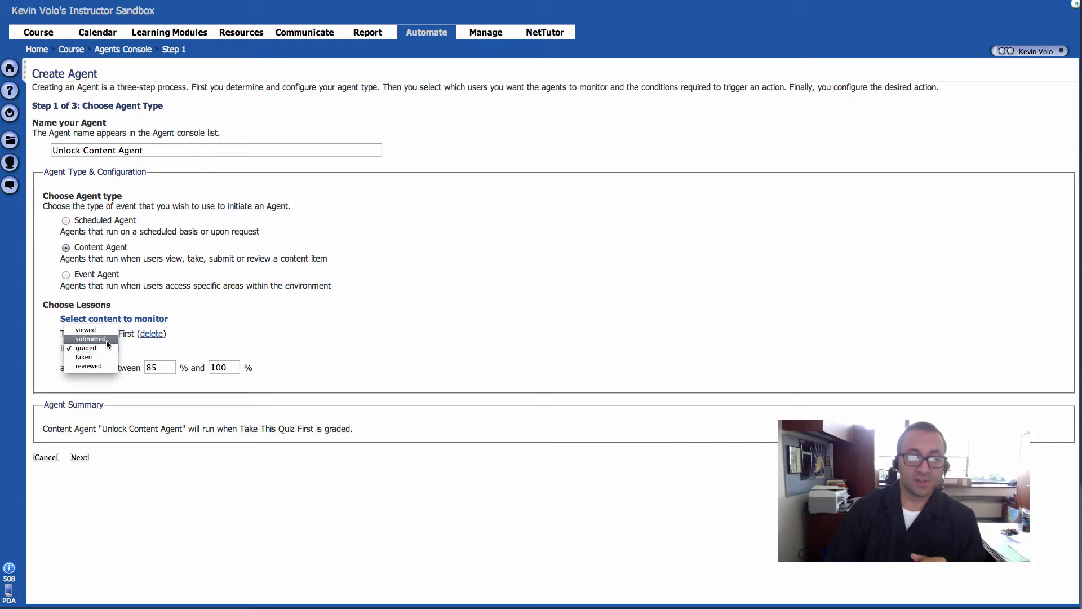
left_click(101, 350)
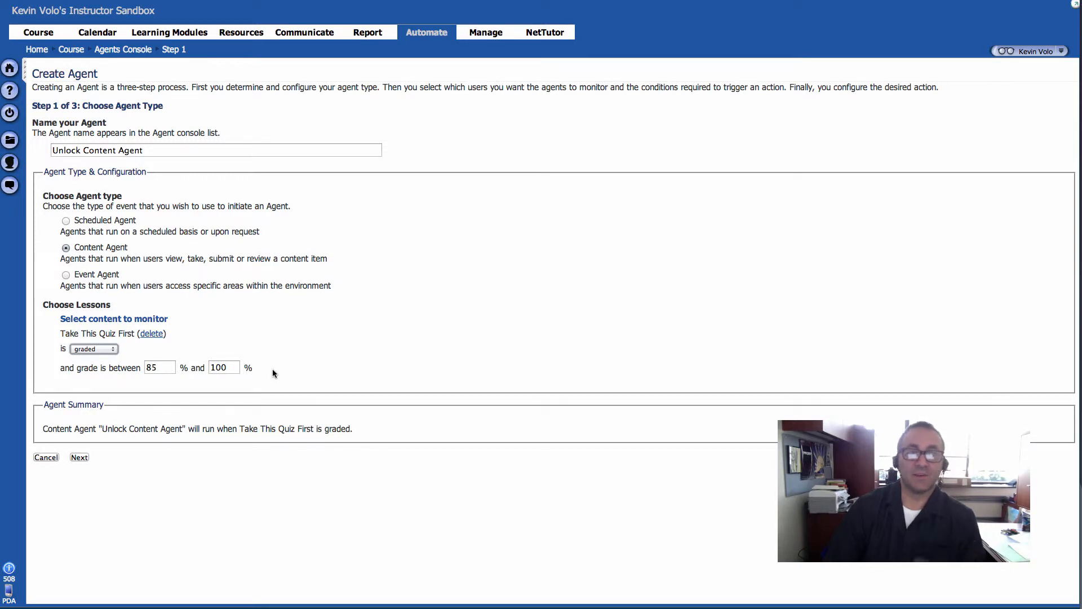
left_click(157, 368)
left_click(236, 368)
double_click(154, 368)
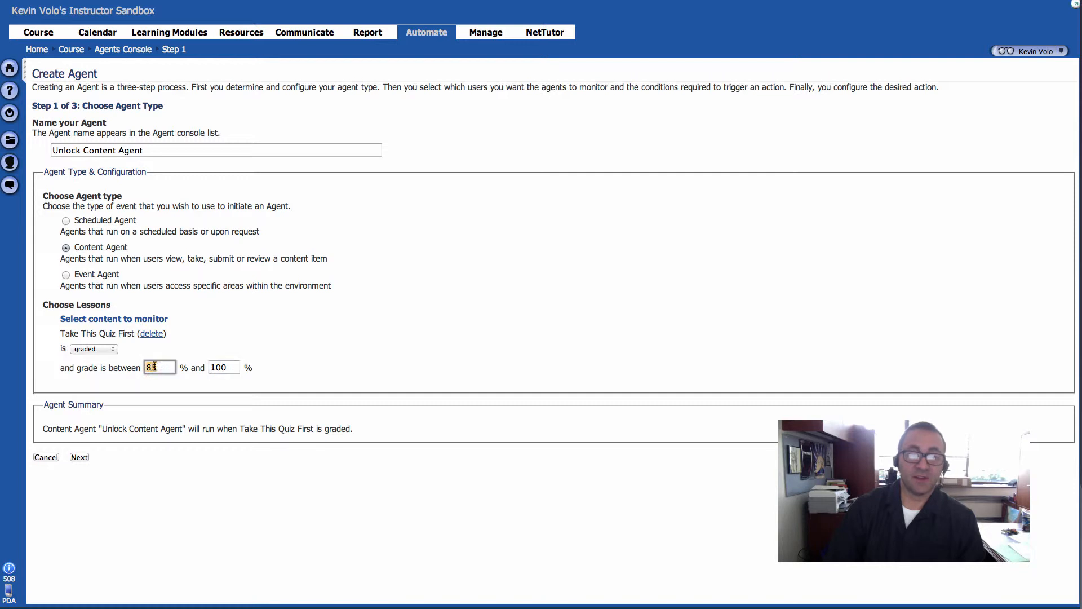
double_click(160, 369)
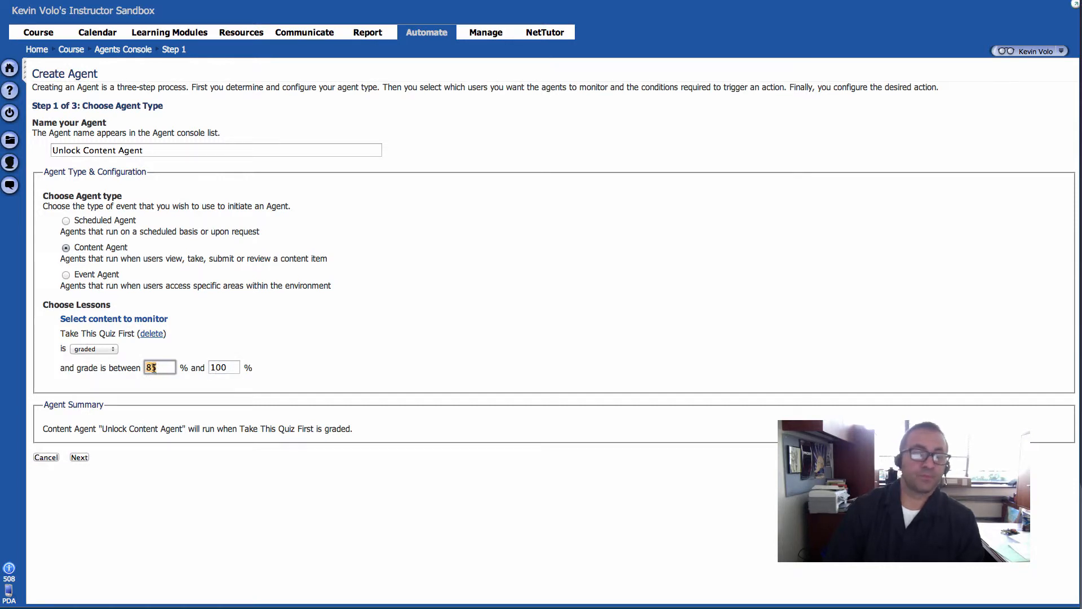
left_click(335, 333)
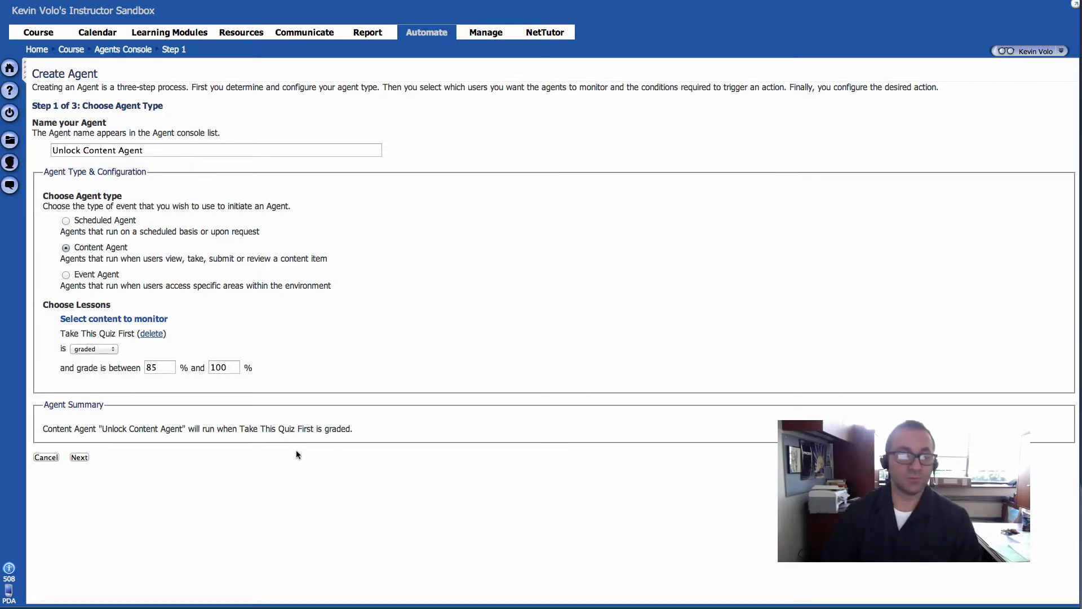
left_click(80, 457)
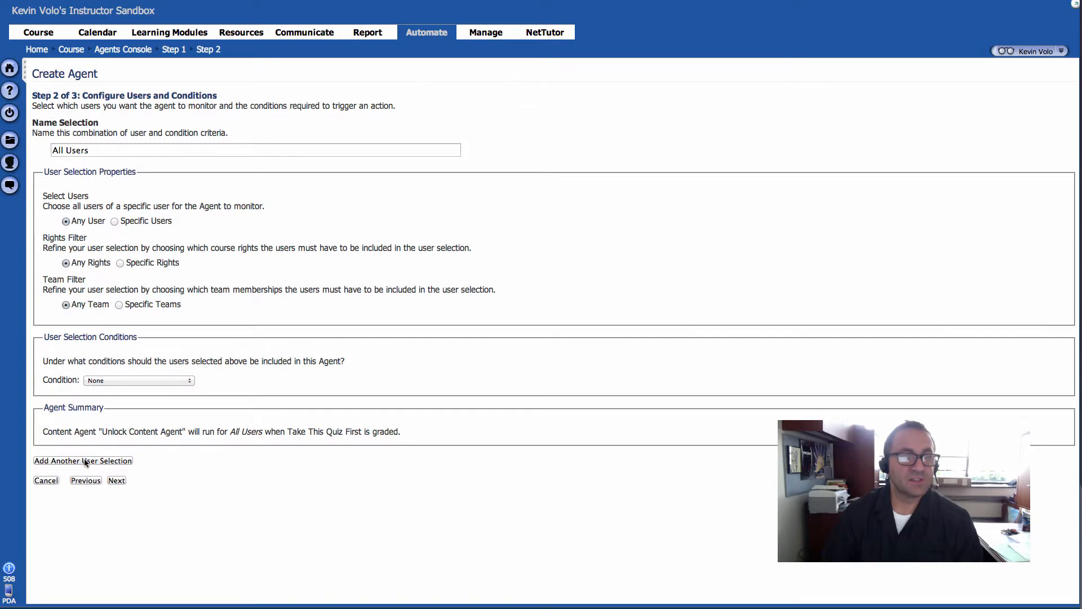
Step: Leave All Users with Any User, Any Rights, Any Team and no condition, and continue
left_click_drag(89, 149, 52, 150)
left_click(142, 188)
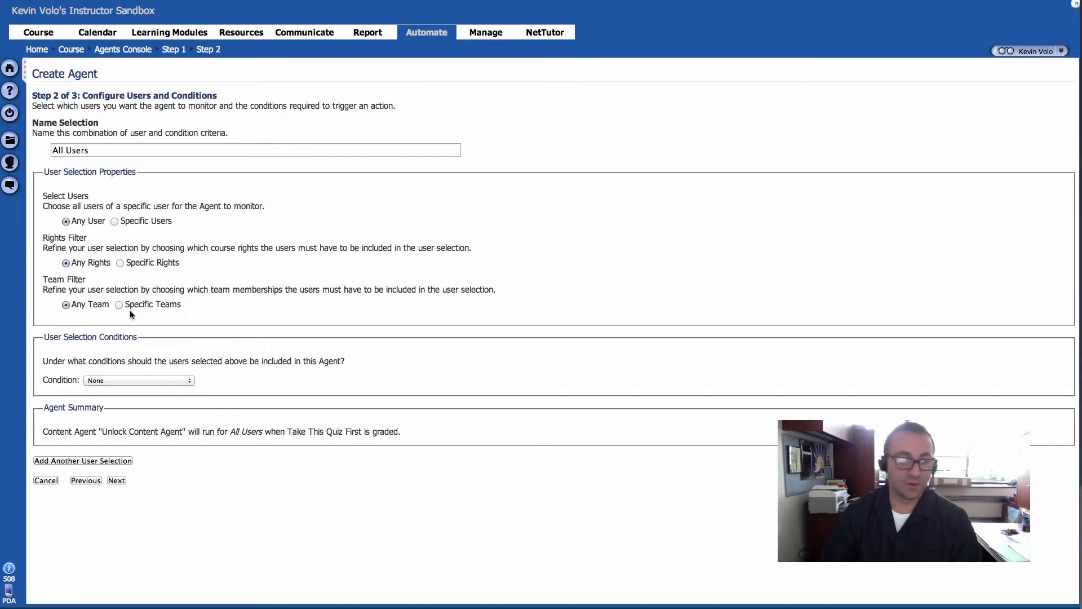
left_click(117, 481)
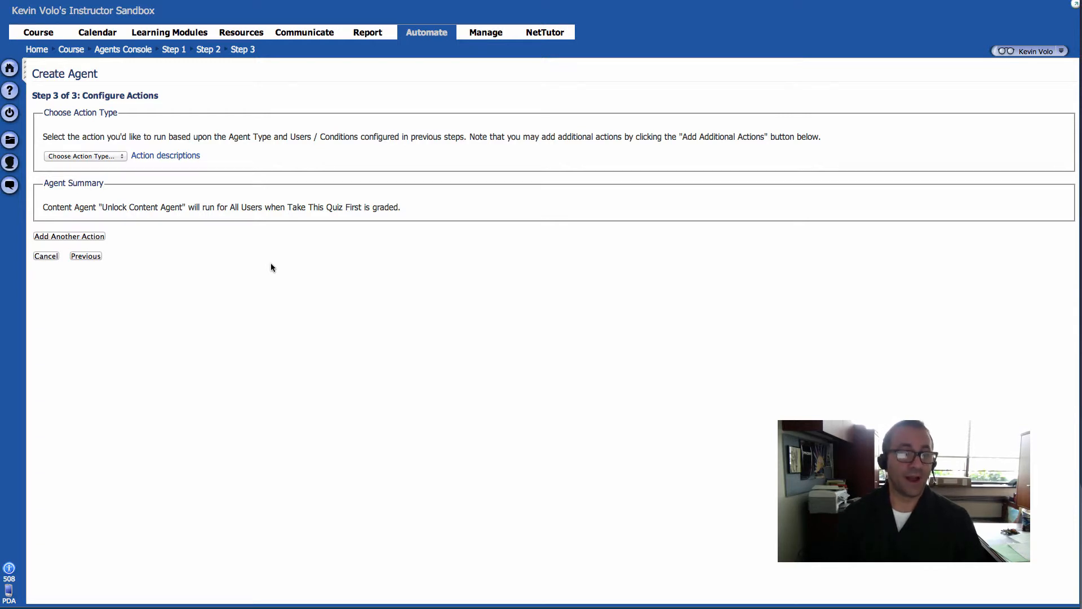
Step: Set the action type to Unlock, unlocking content for the Event Originator
triple_click(68, 138)
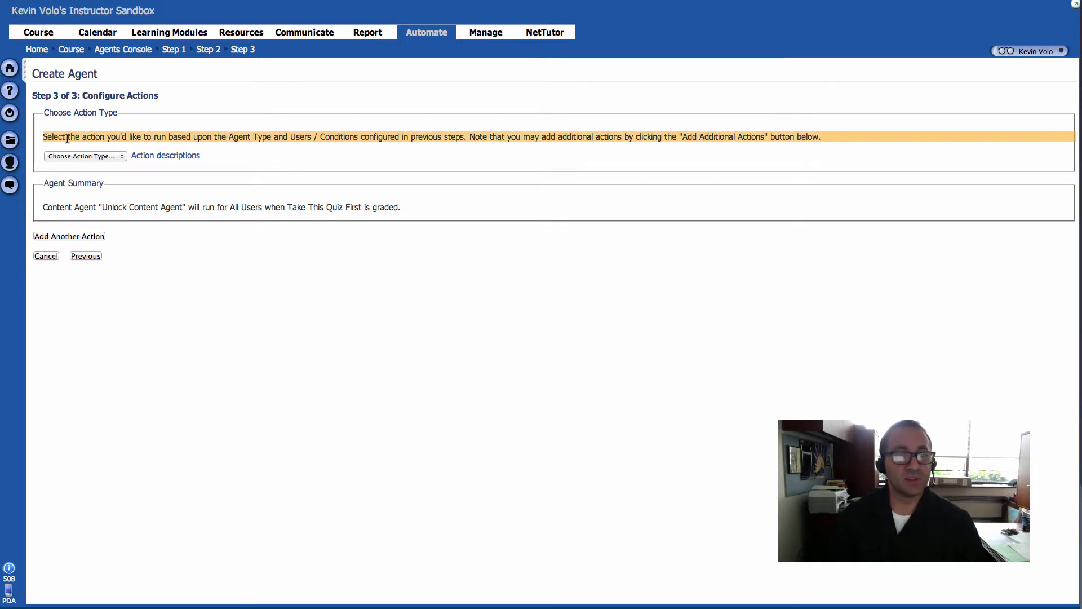
left_click(63, 137)
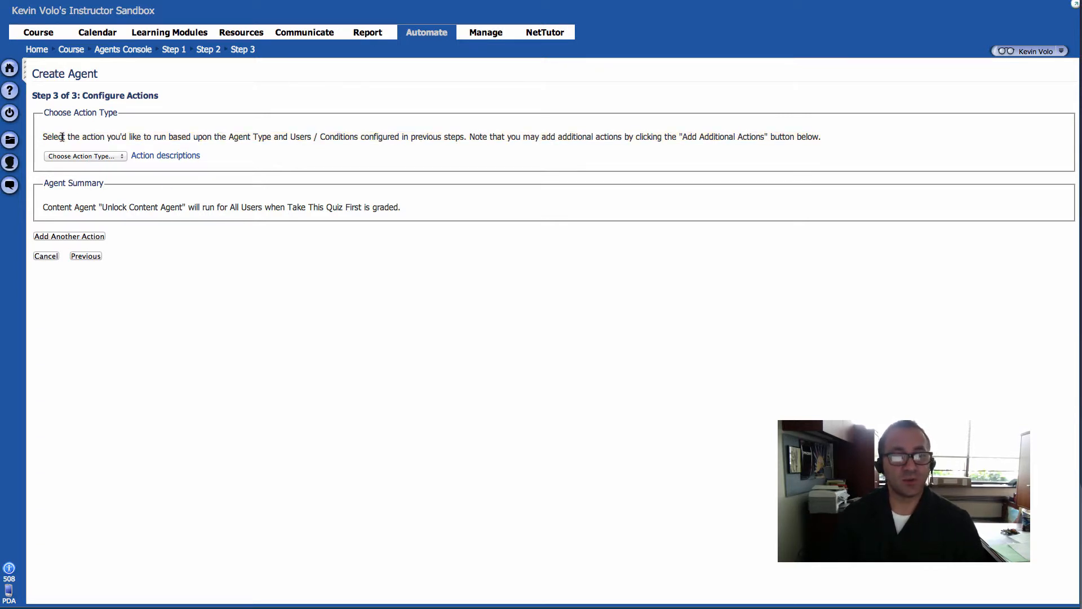
left_click(103, 157)
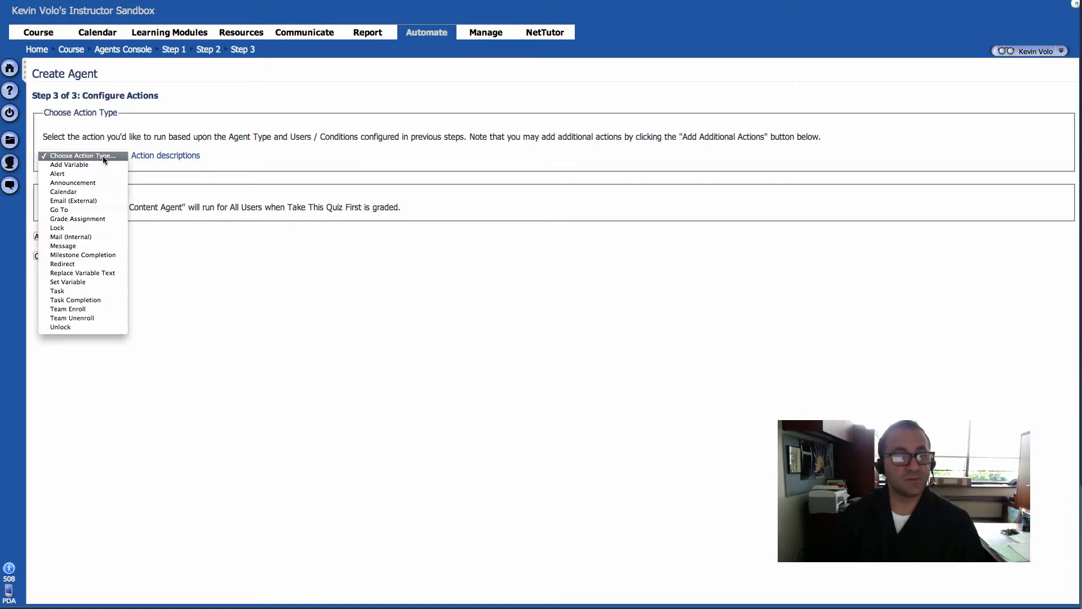
left_click(96, 327)
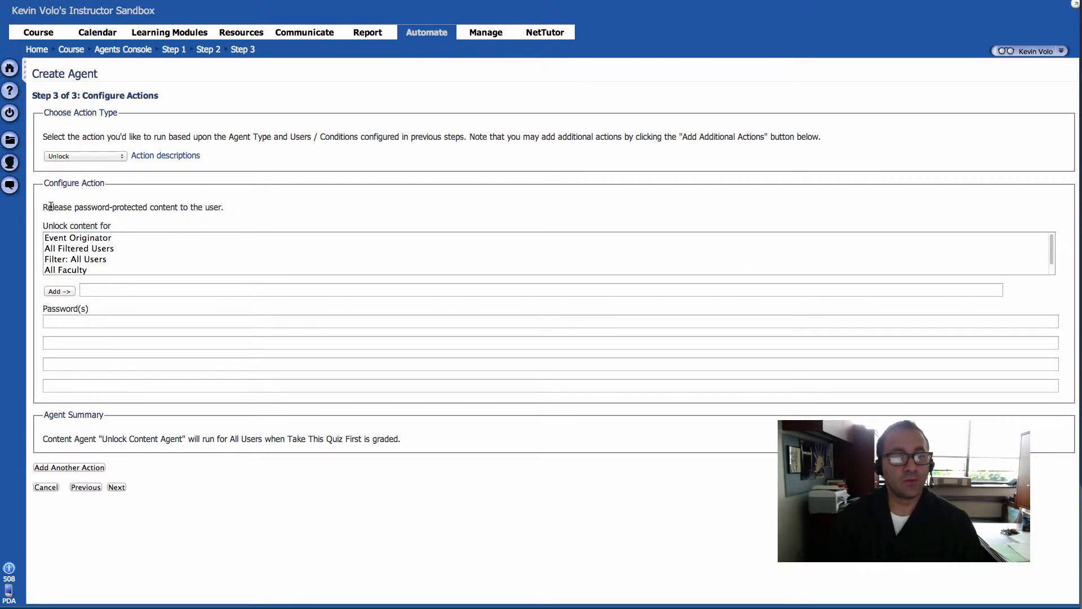
left_click_drag(48, 206, 207, 207)
left_click(207, 207)
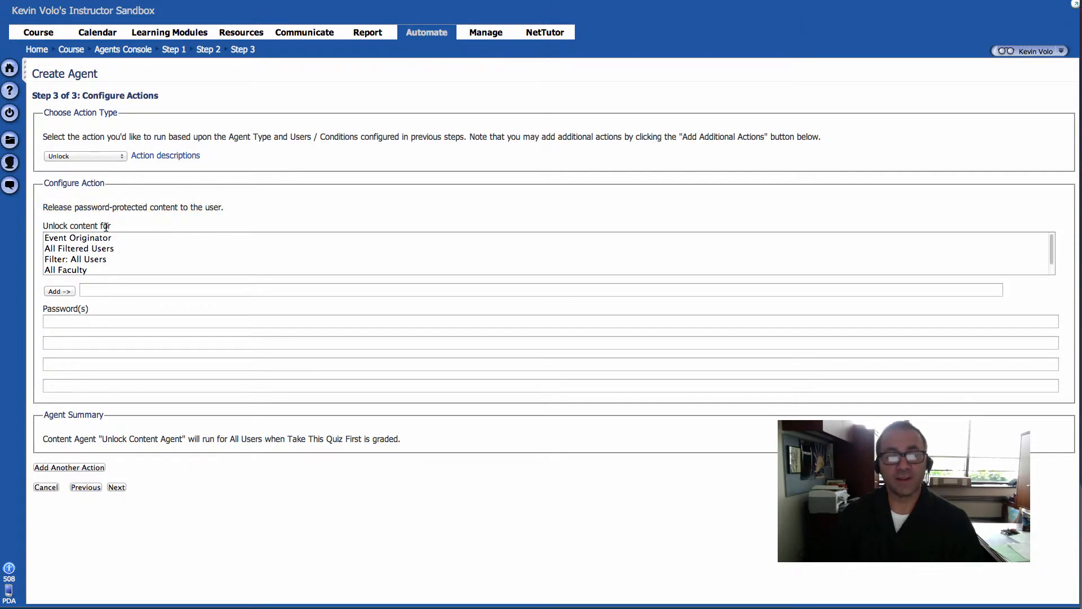
left_click(96, 240)
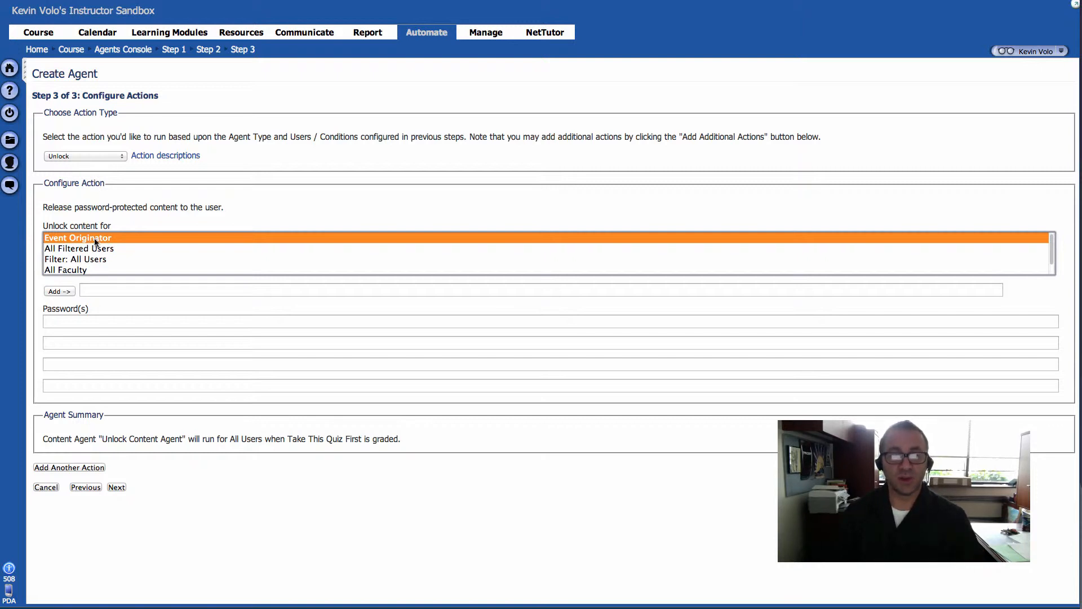
Step: Add the Originator as recipient and enter the locked content's password in the first Password(s) field
left_click(55, 290)
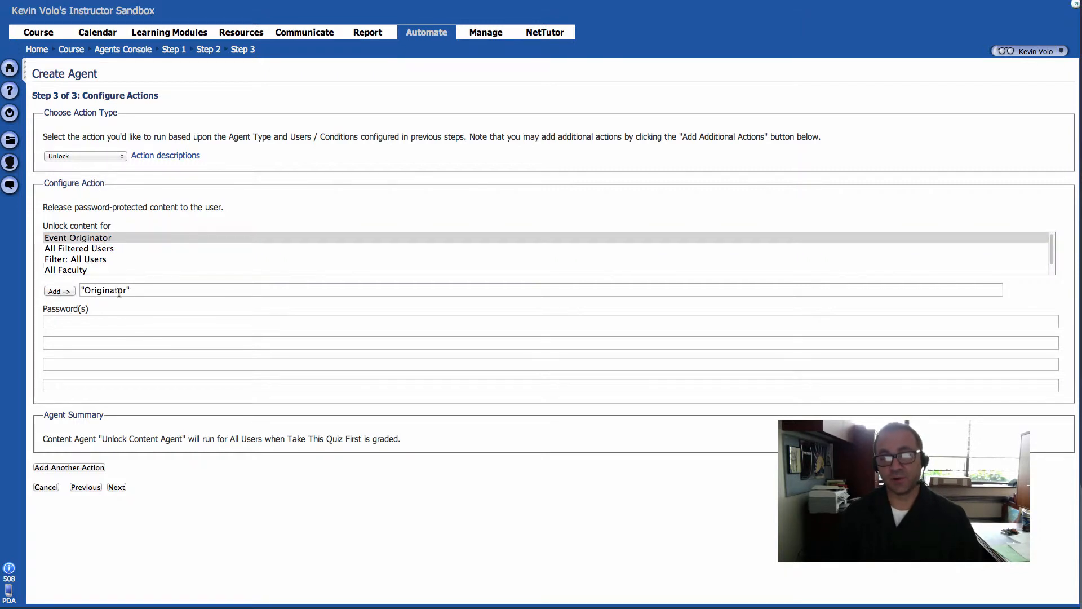
left_click(71, 322)
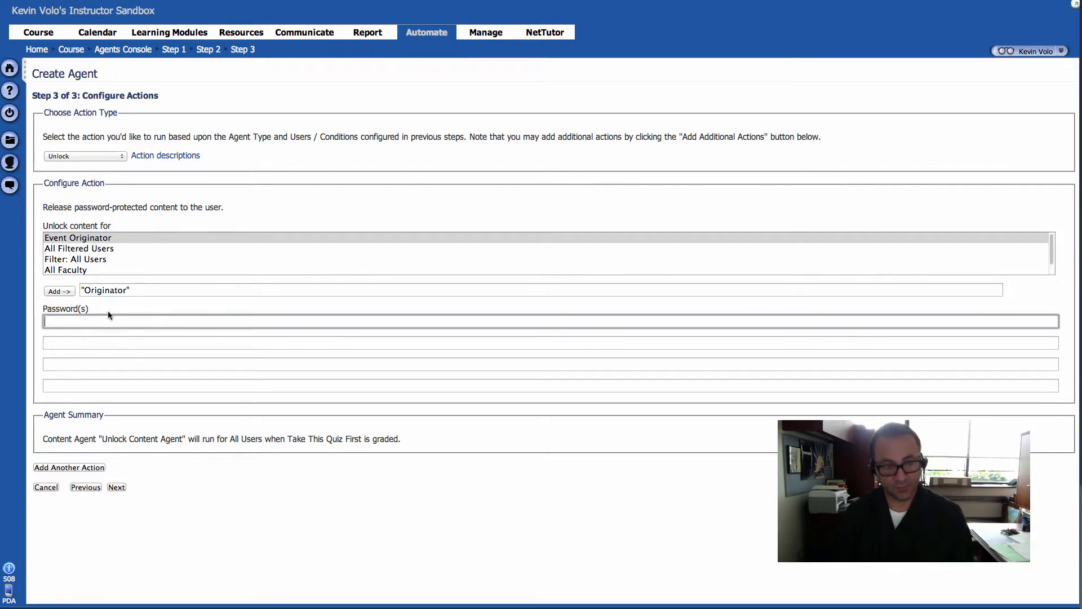
type("!")
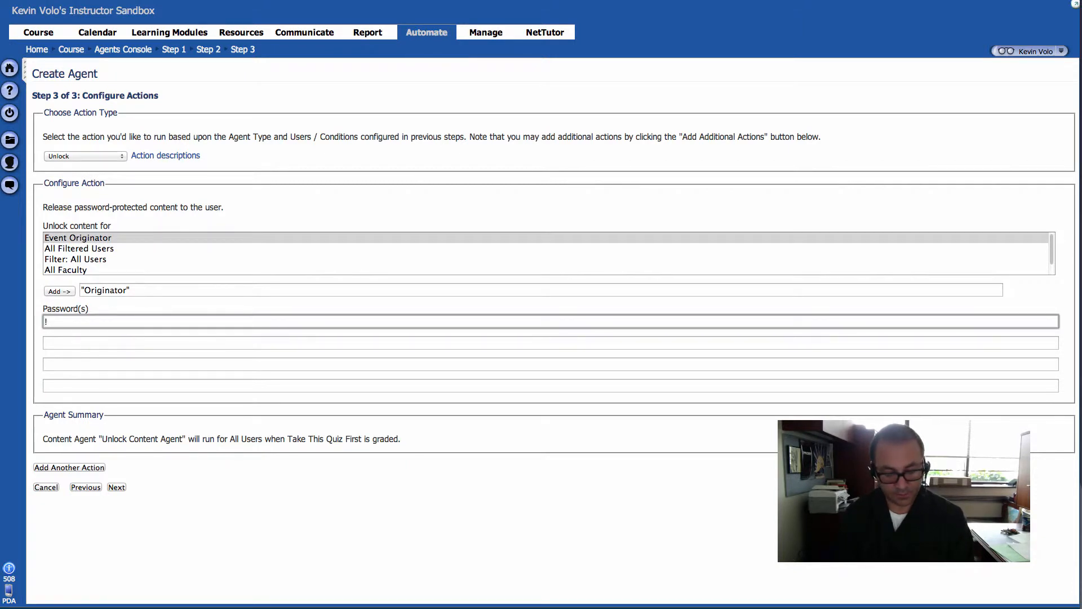
type("First")
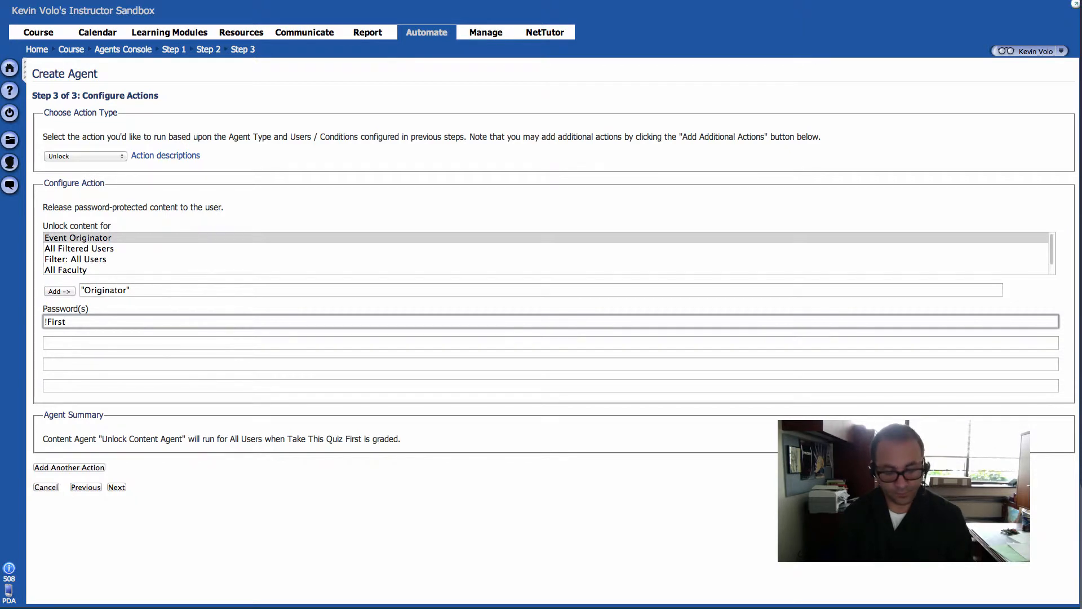
type("QuizPa")
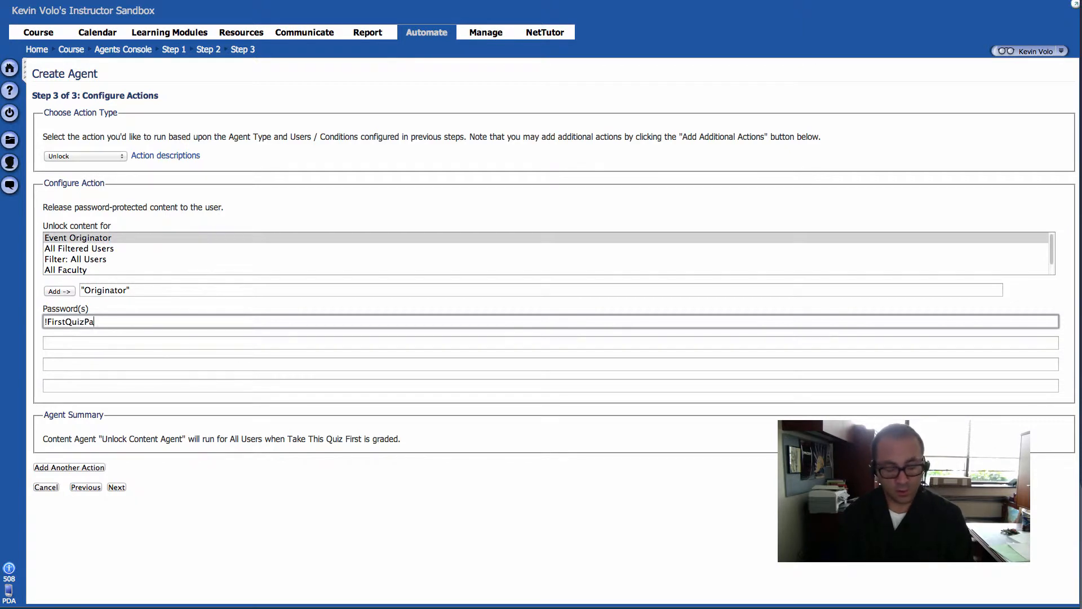
type("ssword")
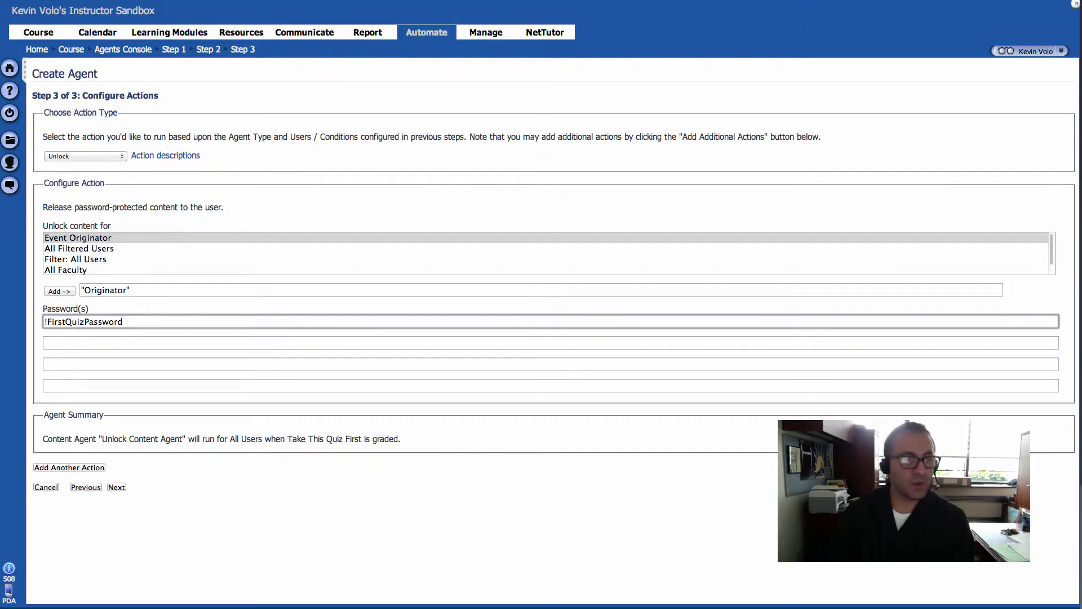
Step: Reveal the extra empty password fields and highlight the entered unlock password
left_click(100, 343)
left_click(101, 363)
left_click(110, 387)
left_click(49, 321)
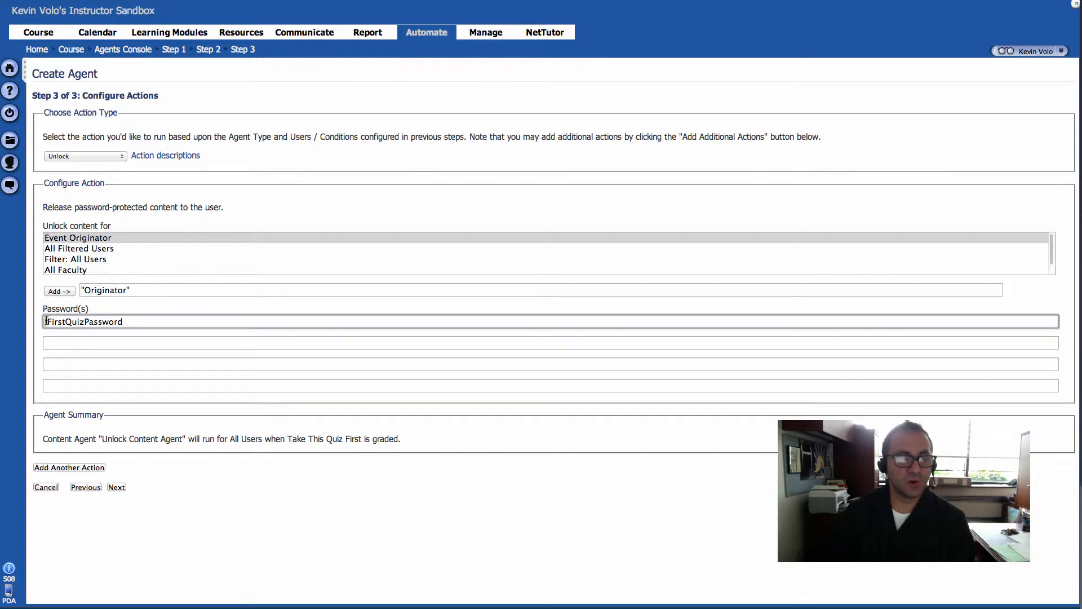
left_click(75, 349)
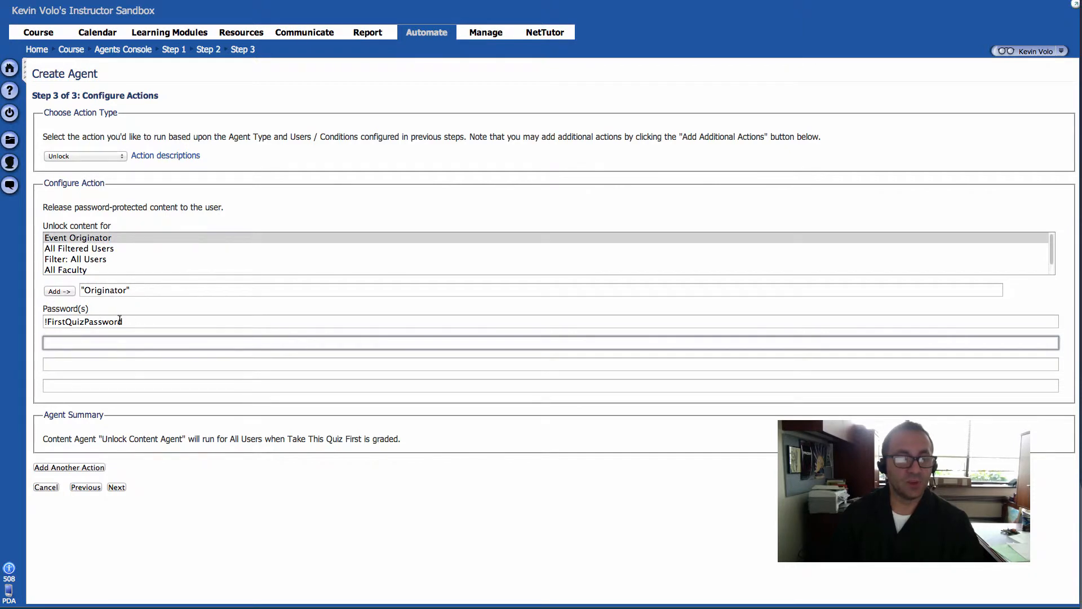
left_click_drag(122, 321, 45, 321)
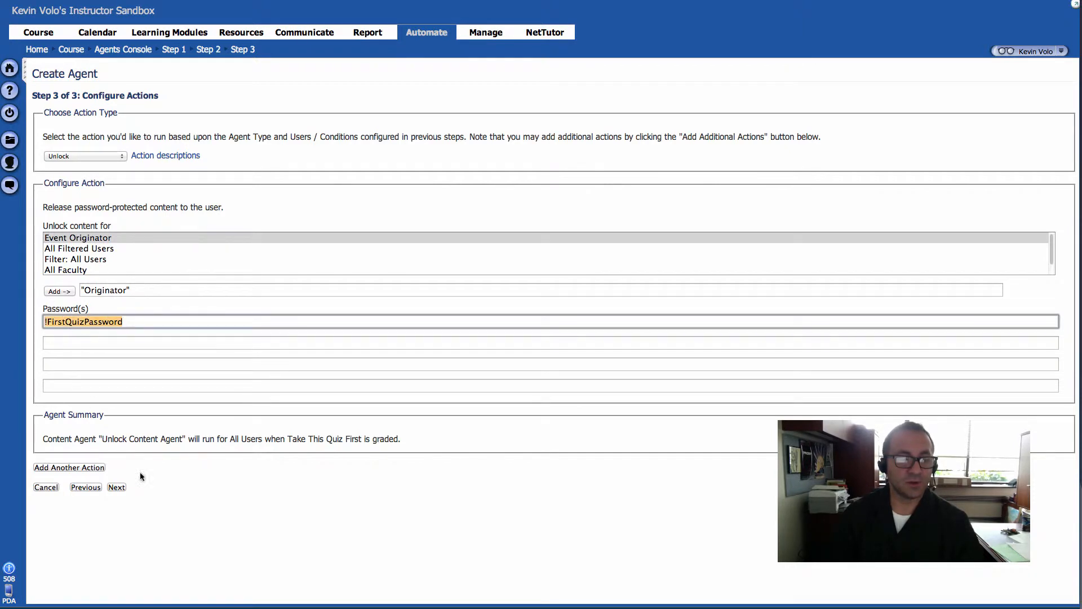
left_click(208, 507)
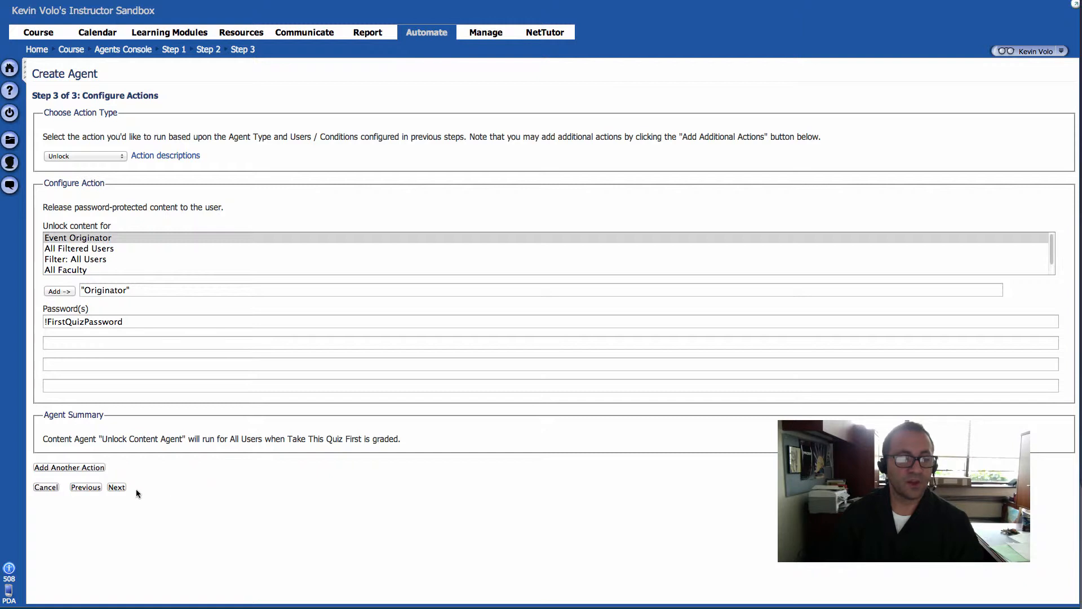
Step: Review the Unlock Content Agent on the confirmation page and save it
left_click(120, 488)
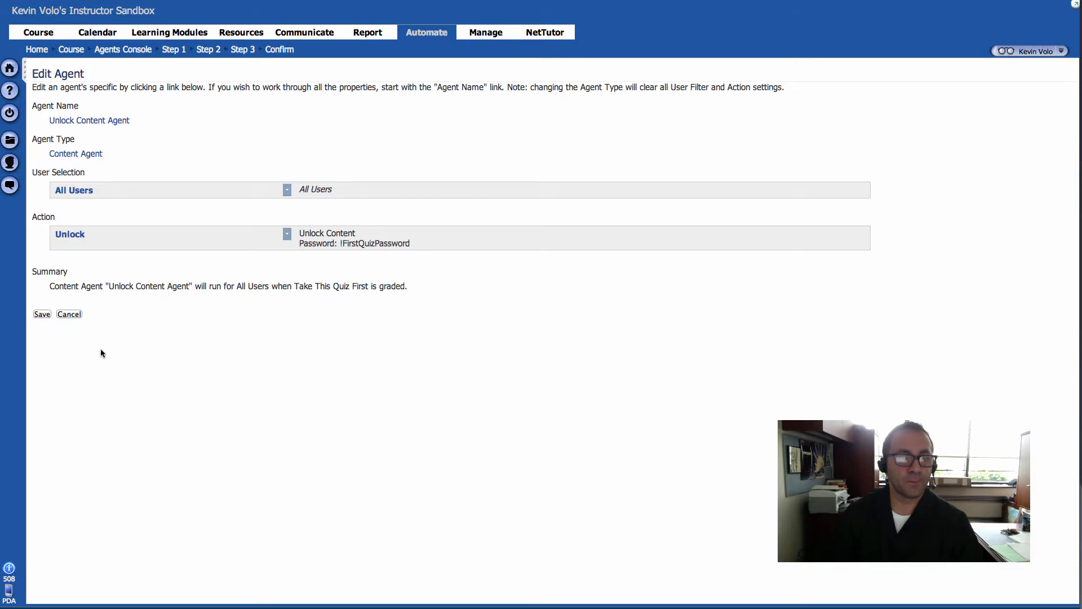
left_click(42, 315)
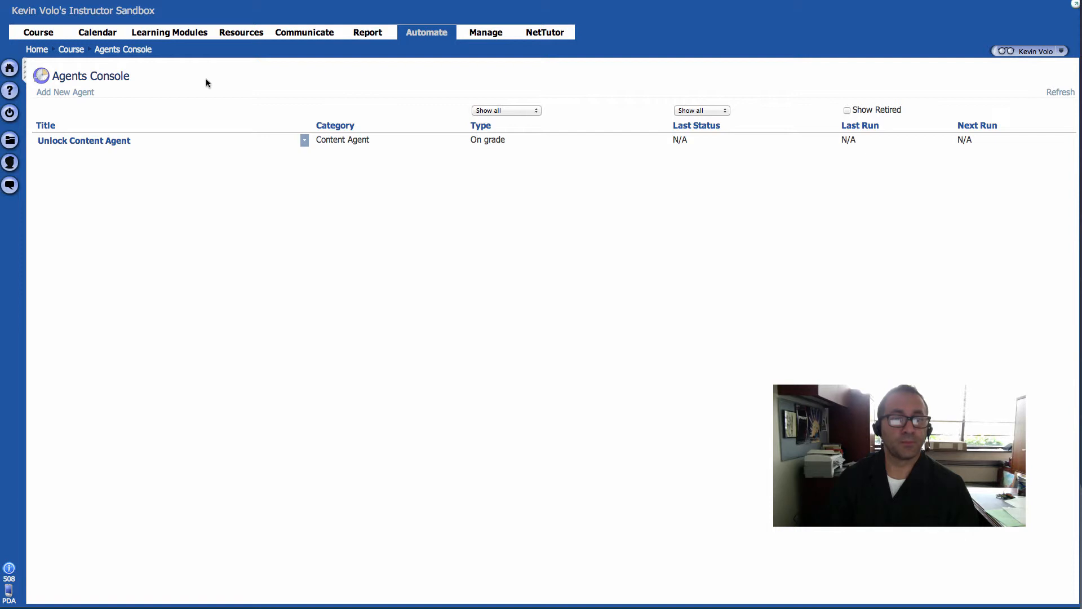
Step: From Learning Modules, begin a User Preview of the course with Student rights
left_click(185, 33)
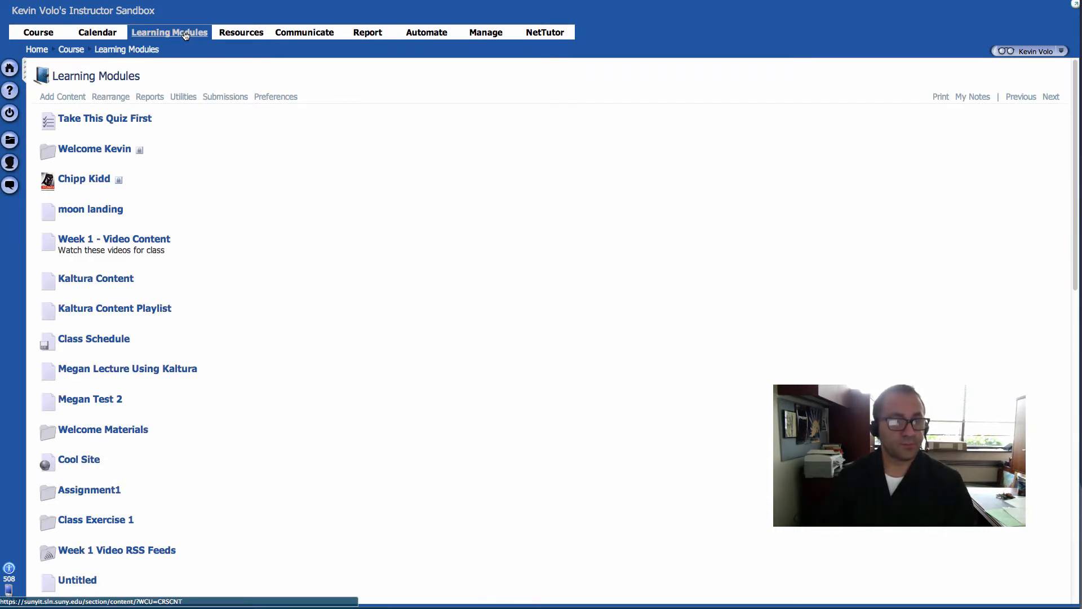
left_click(1016, 56)
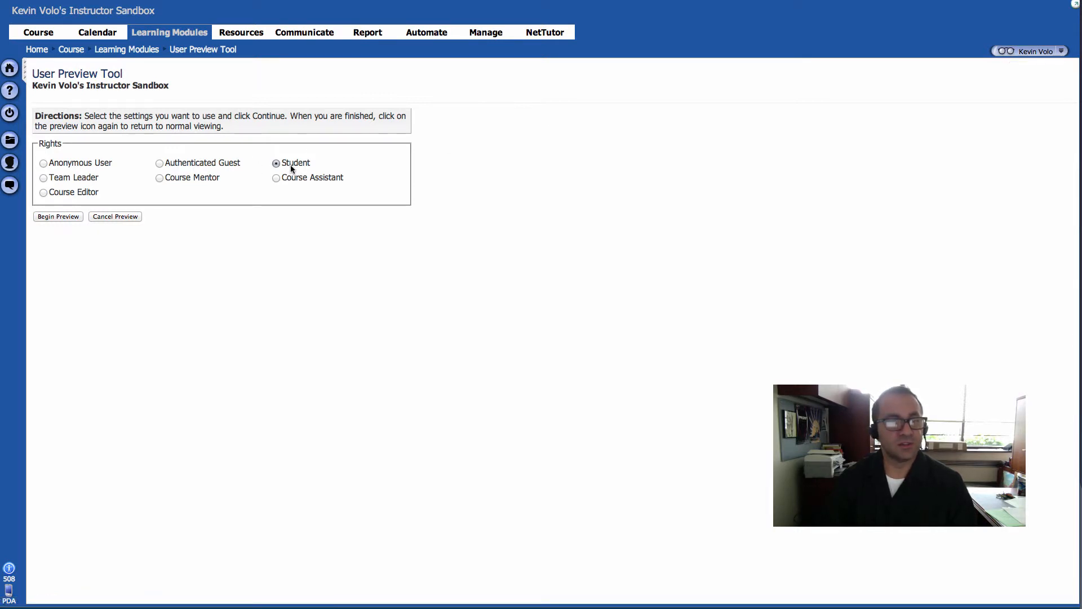
left_click(69, 219)
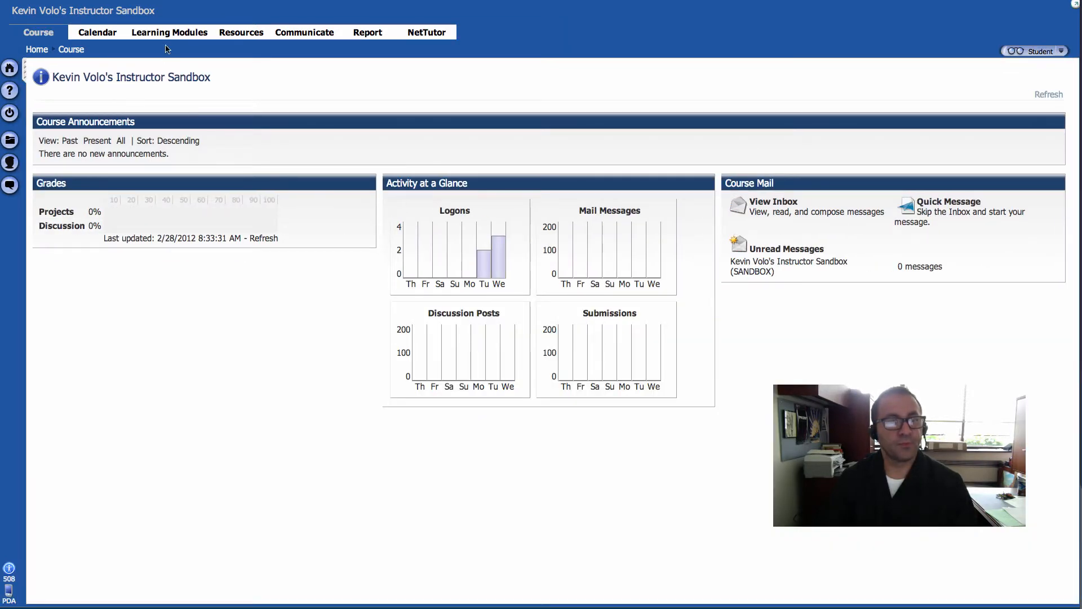
Step: As the student, take Take This Quiz First, answer True, submit and confirm, scoring 100%
left_click(169, 34)
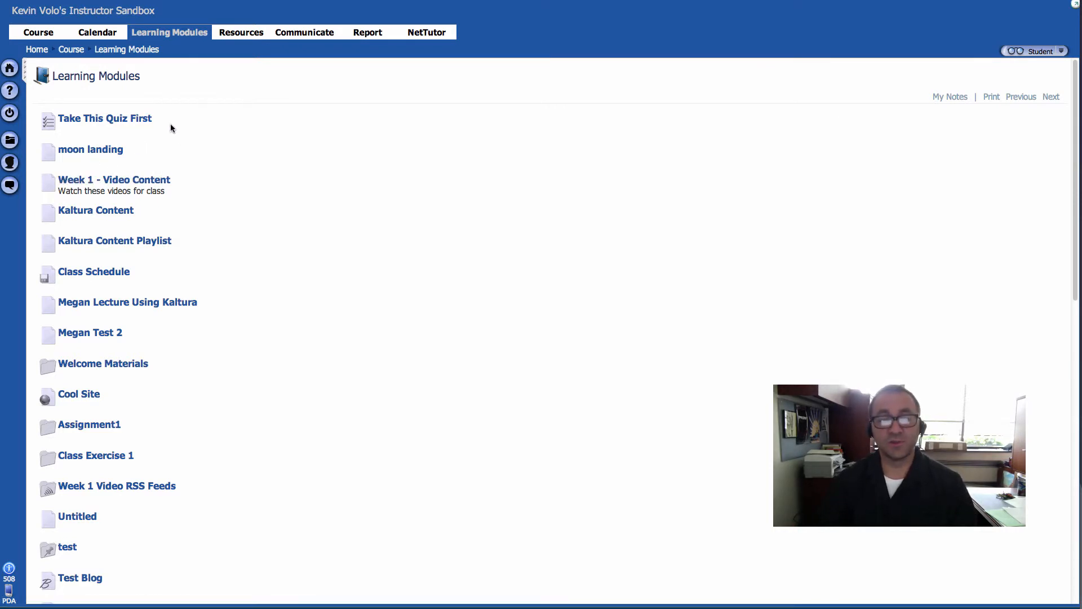
left_click(102, 120)
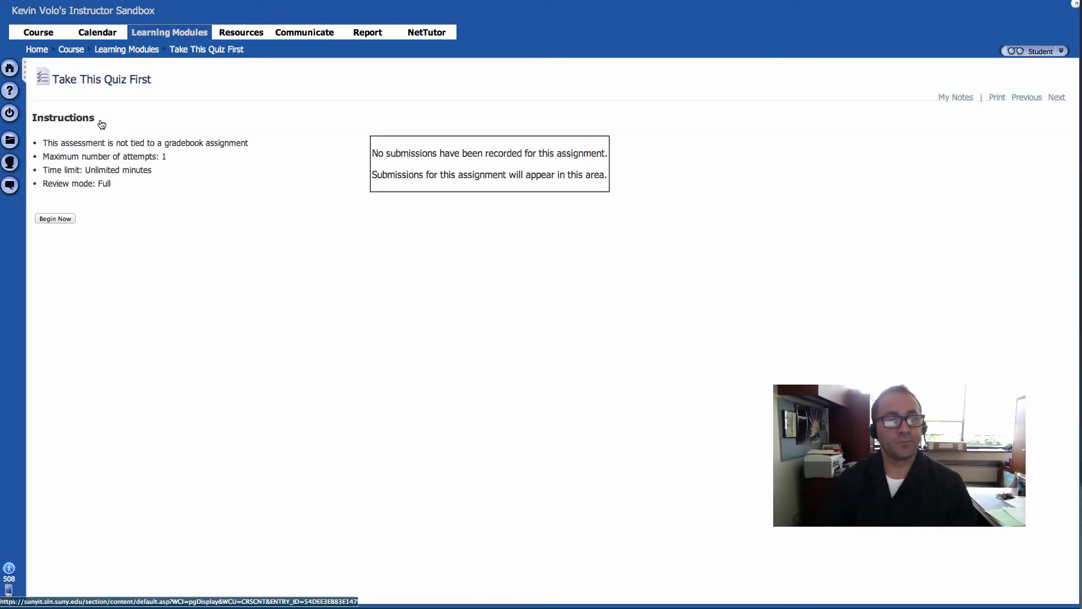
left_click(63, 221)
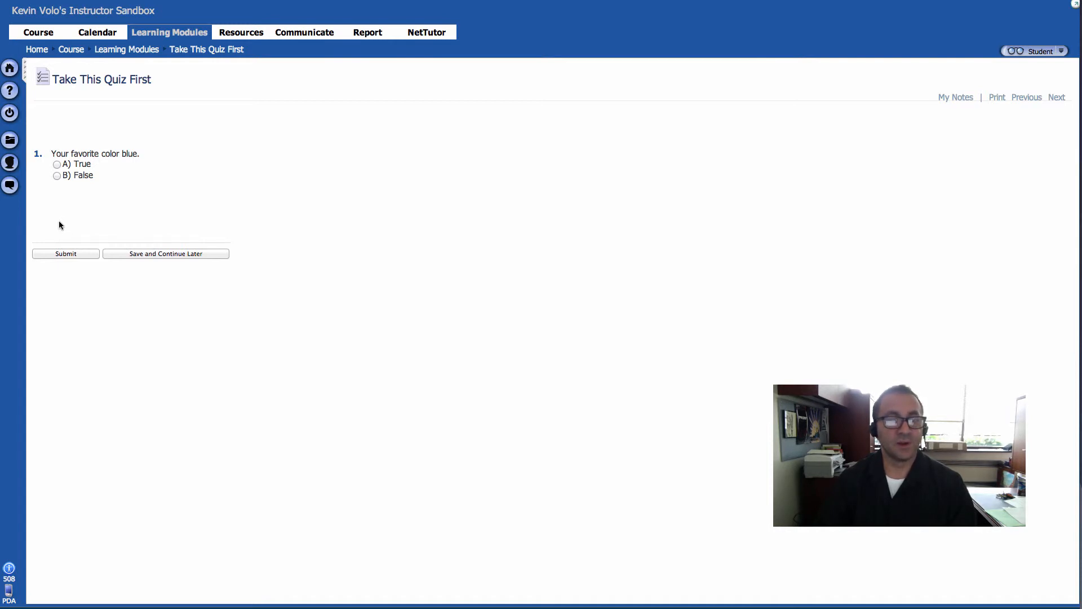
left_click(56, 165)
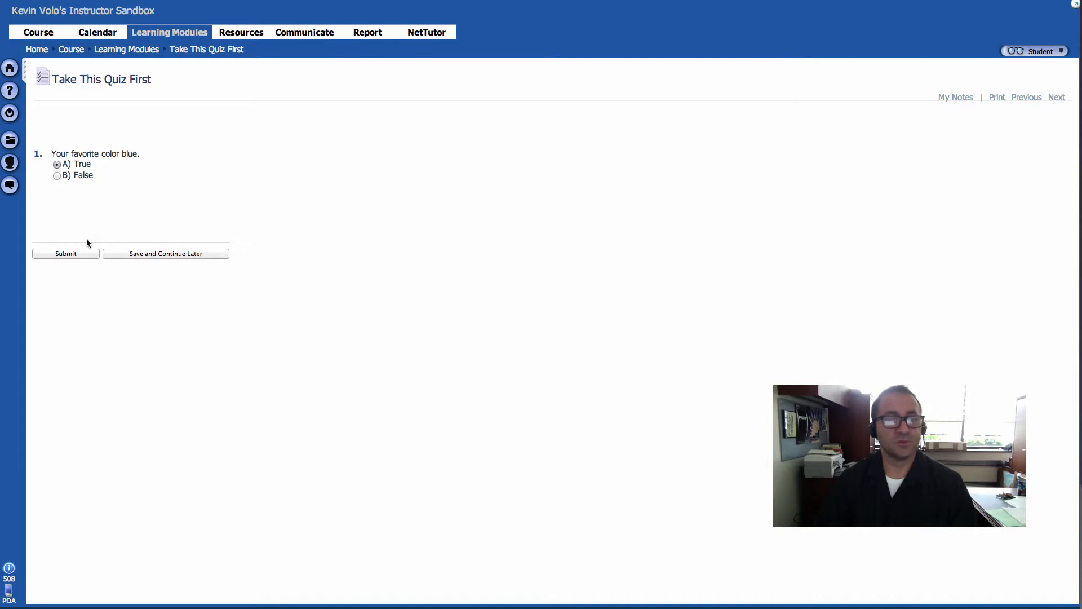
left_click(82, 253)
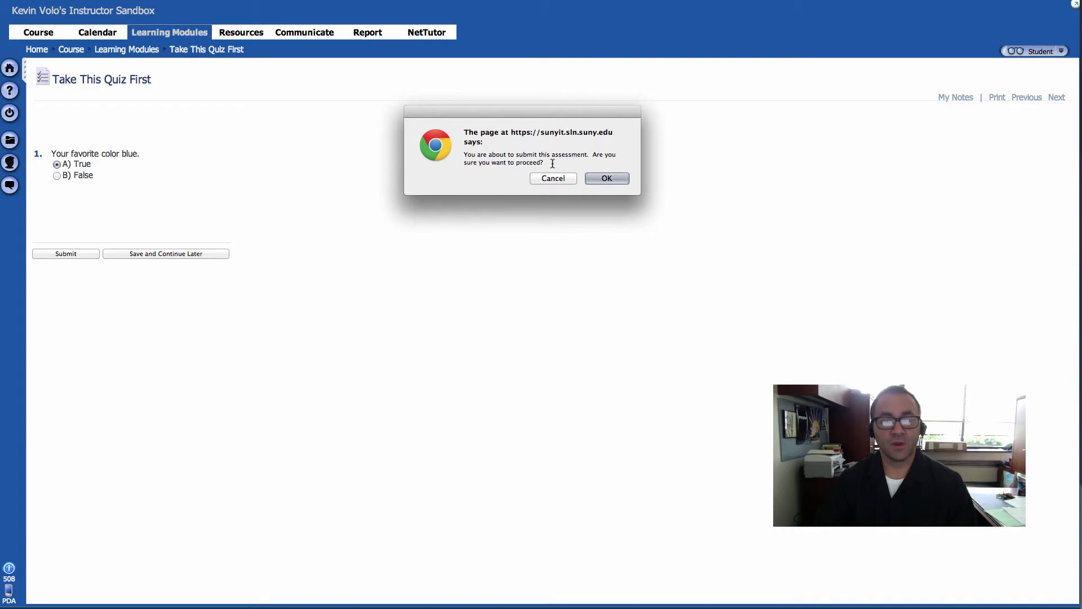
left_click(616, 179)
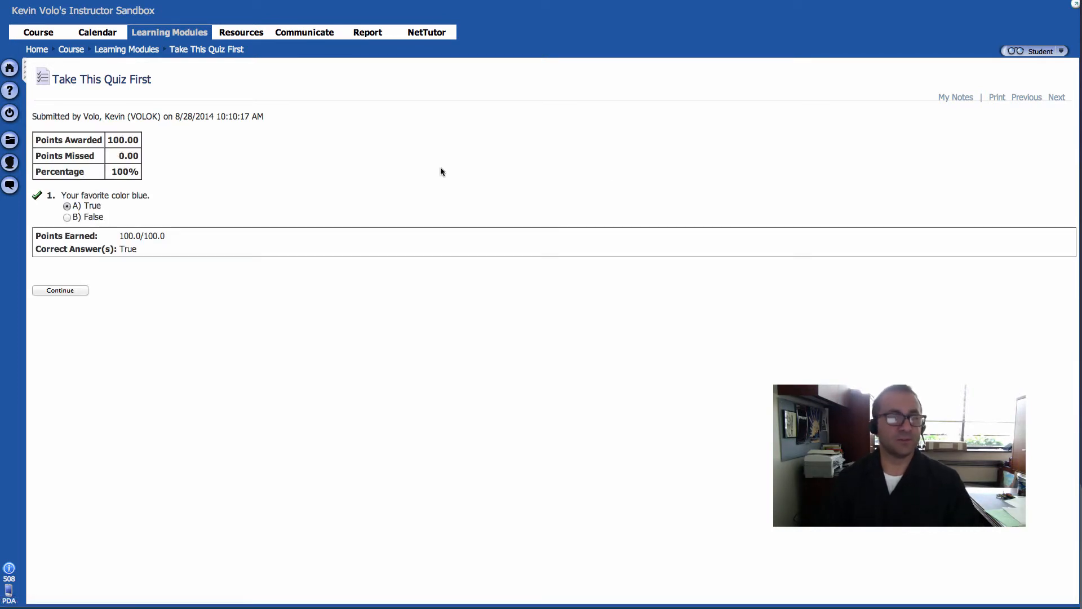
left_click(71, 289)
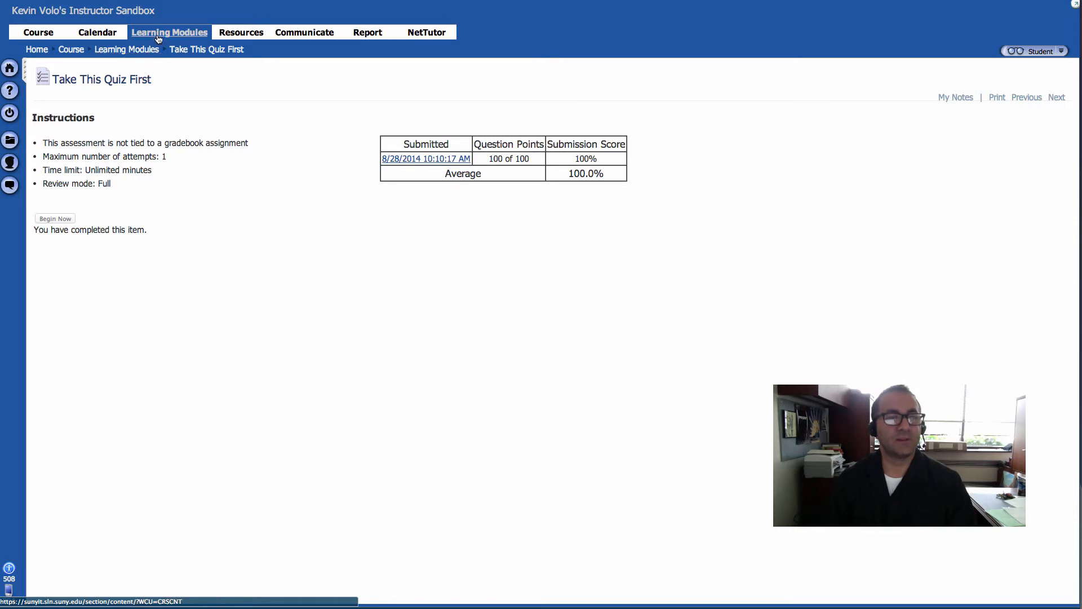
Step: Return to the Learning Modules list and cancel the Student preview
left_click(142, 54)
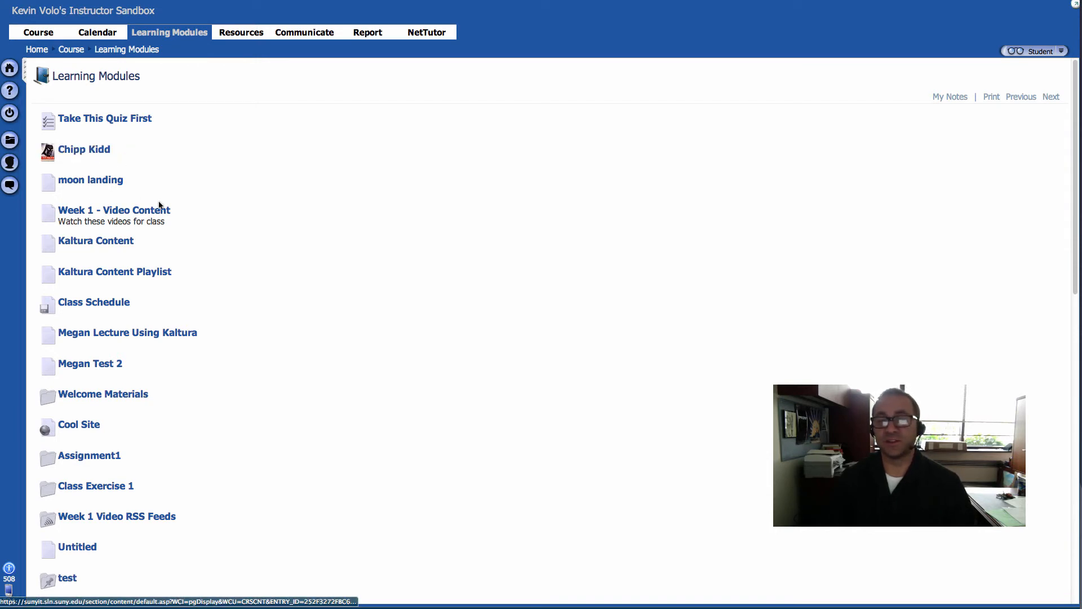
left_click(1013, 52)
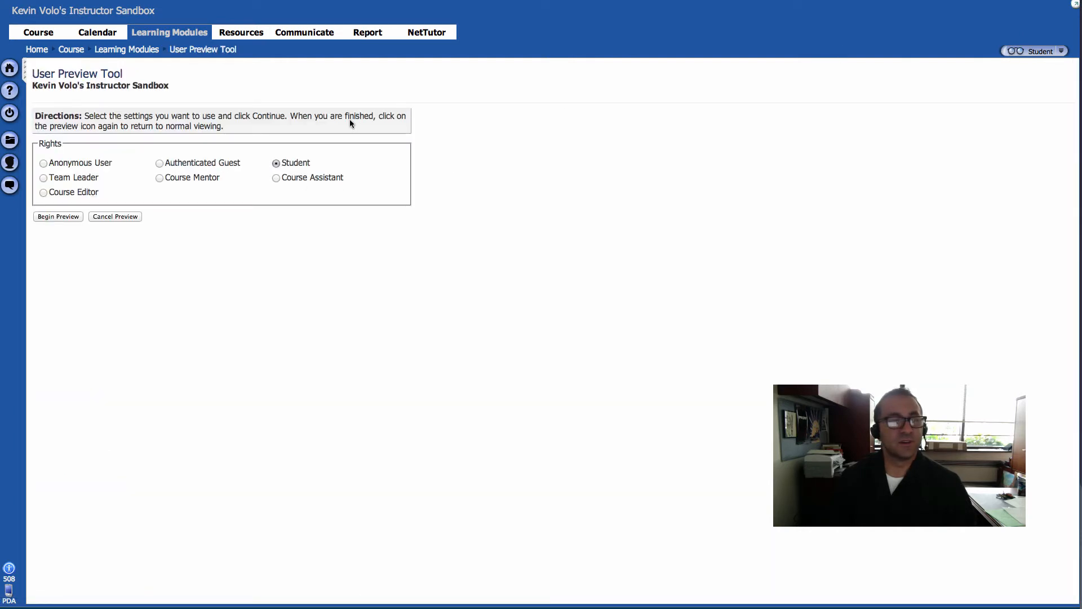
left_click(130, 217)
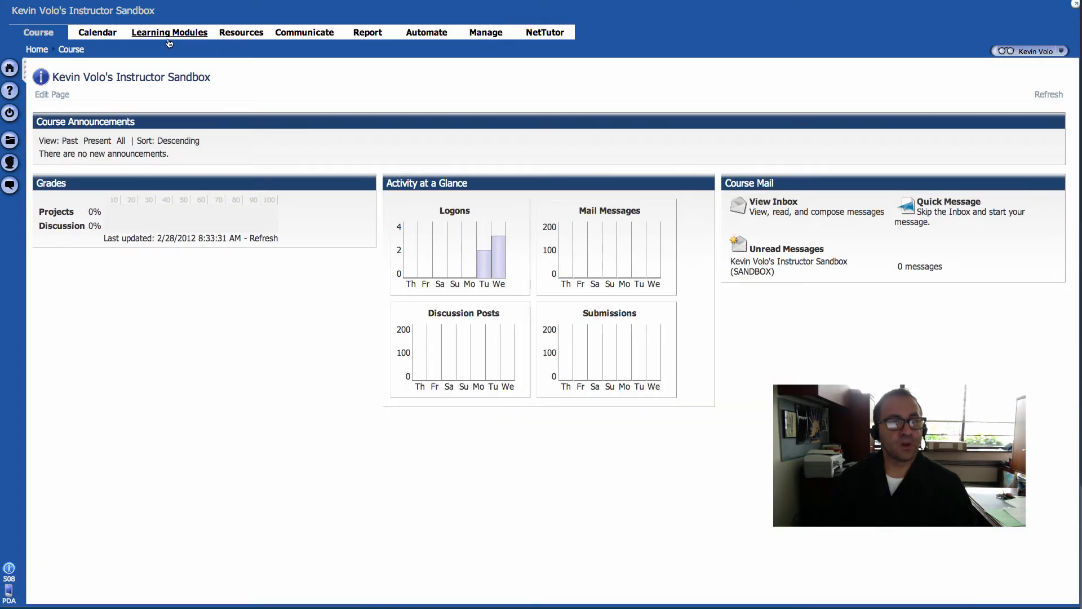
Step: Replace the Welcome $First_Name$ folder's Access-tab view password with a new one and save
left_click(169, 34)
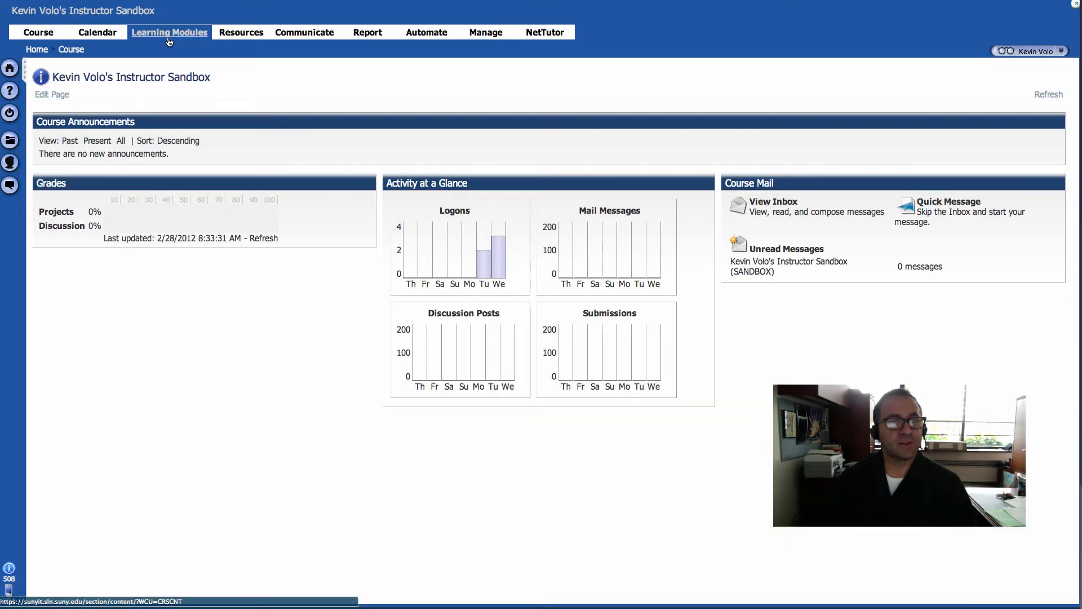
mouse_move(114, 152)
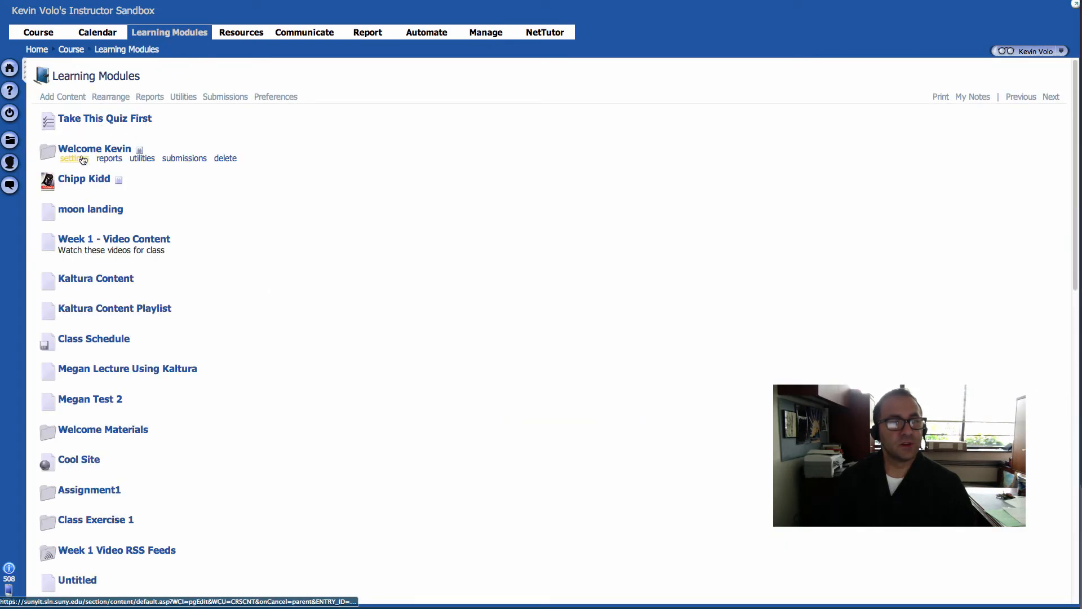
left_click(79, 158)
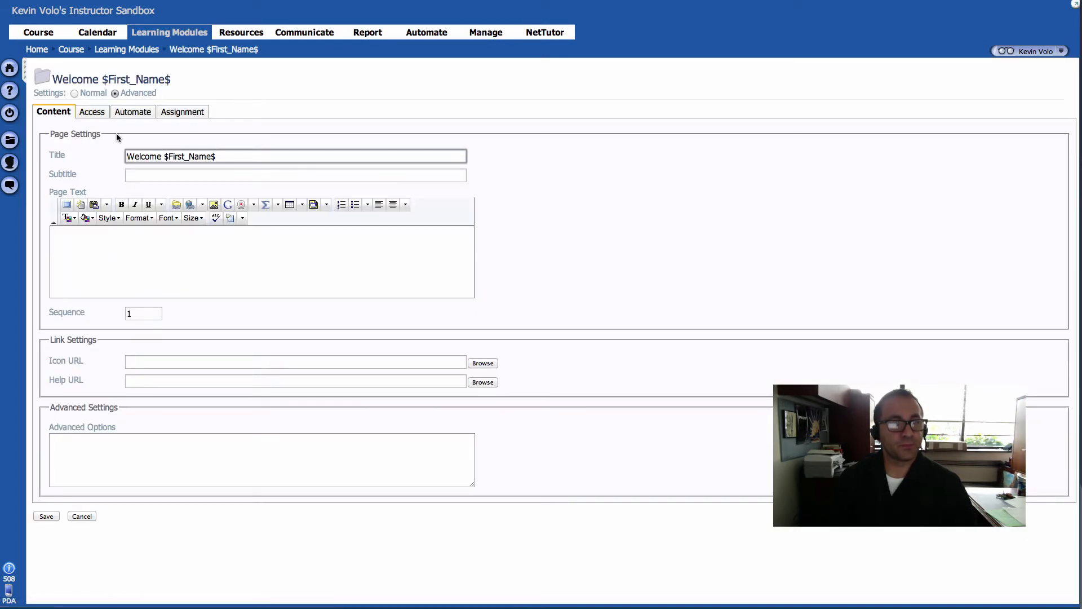
left_click(91, 114)
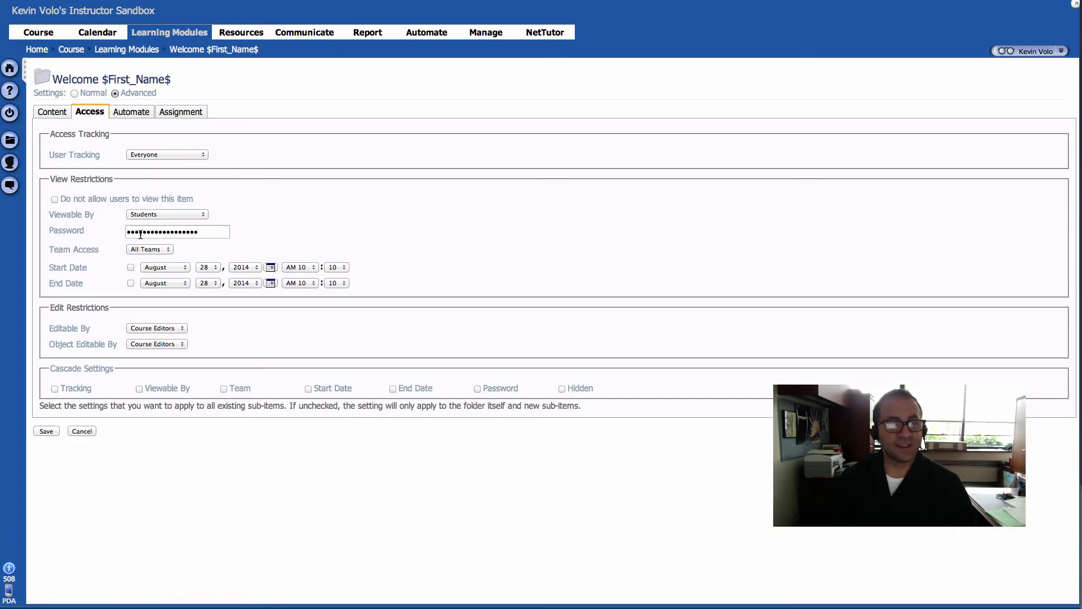
left_click(171, 236)
double_click(185, 232)
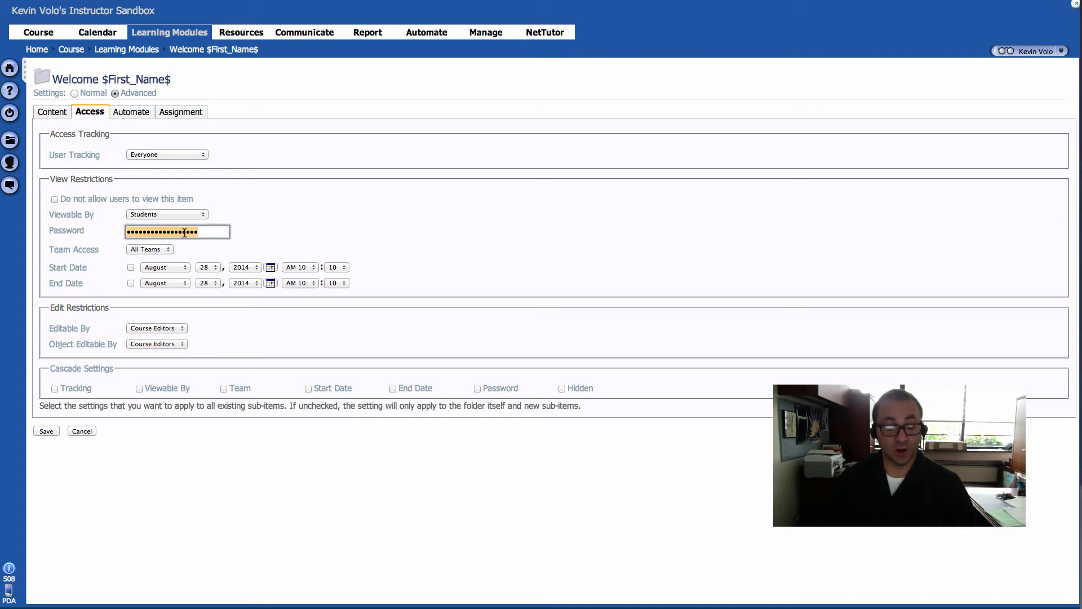
type("p")
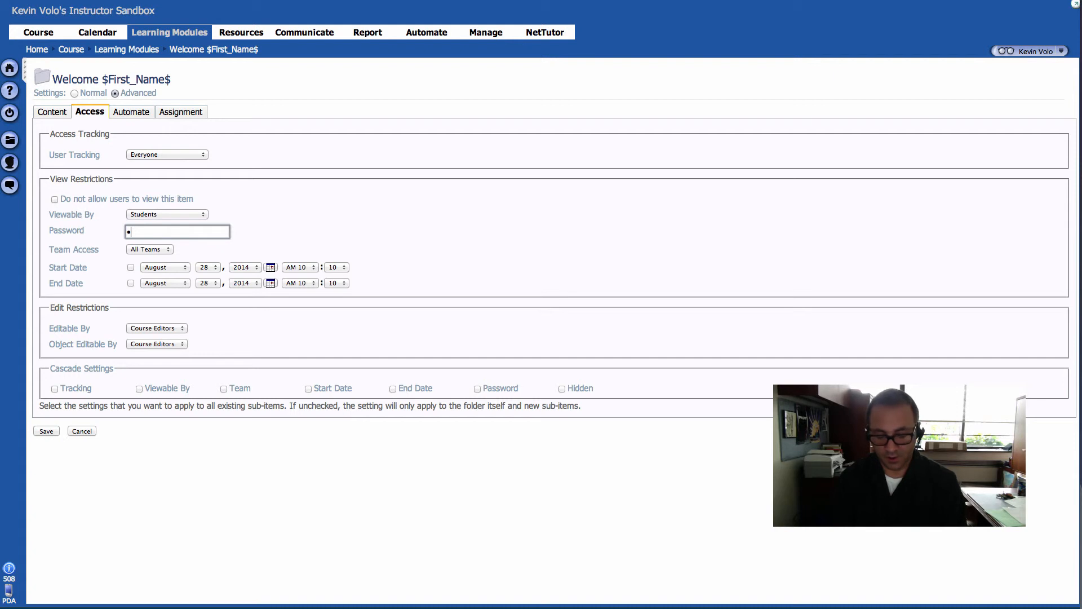
type("••••••")
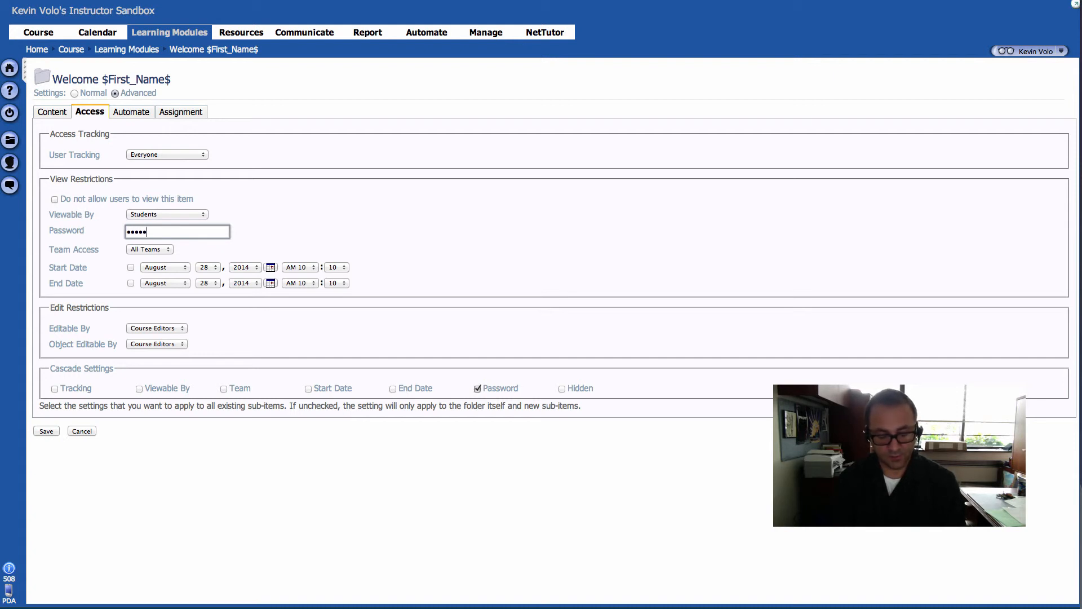
type("•••••••••••")
left_click(46, 431)
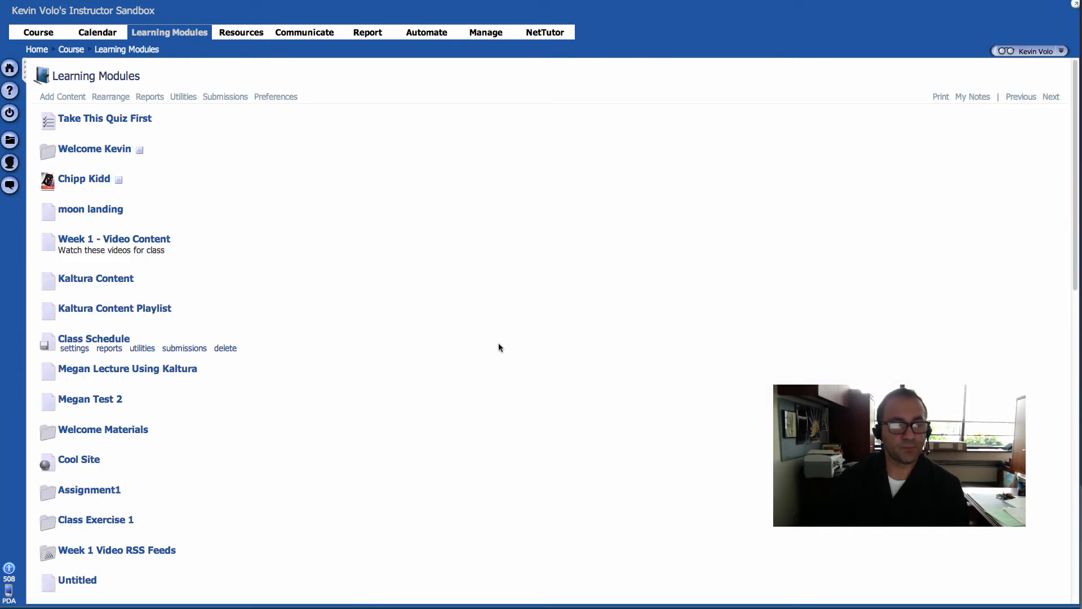
Step: Begin a Student preview and open, then reload, the Learning Modules list
left_click(1005, 51)
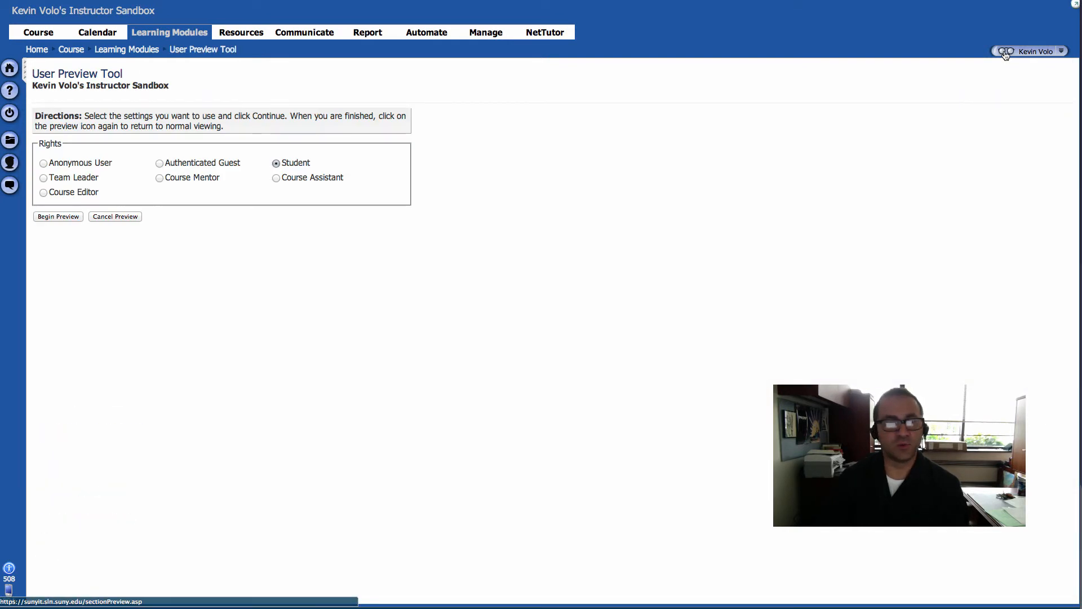
left_click(63, 217)
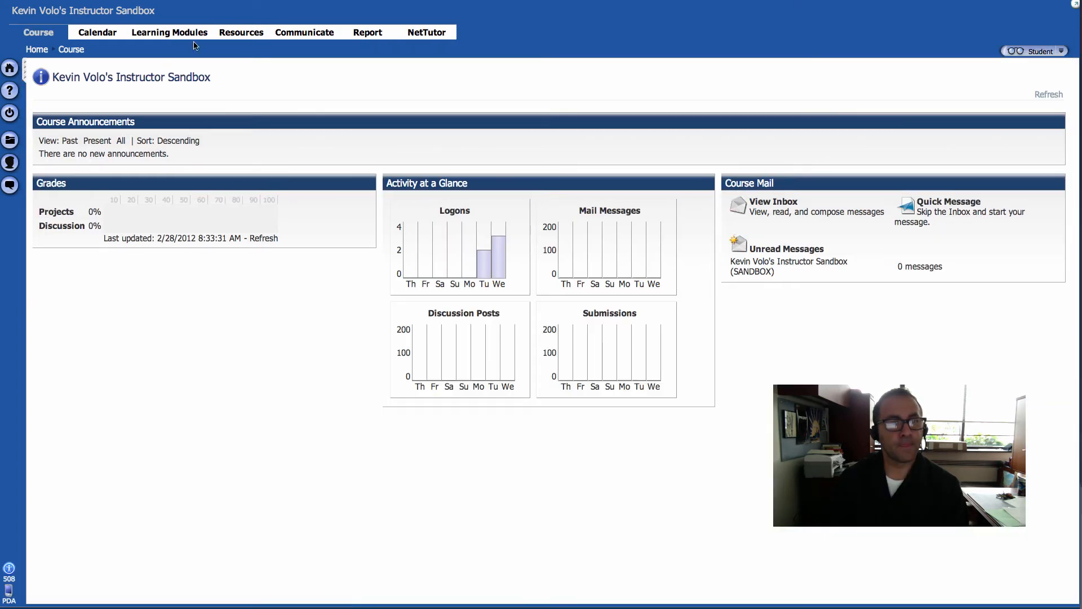
left_click(186, 34)
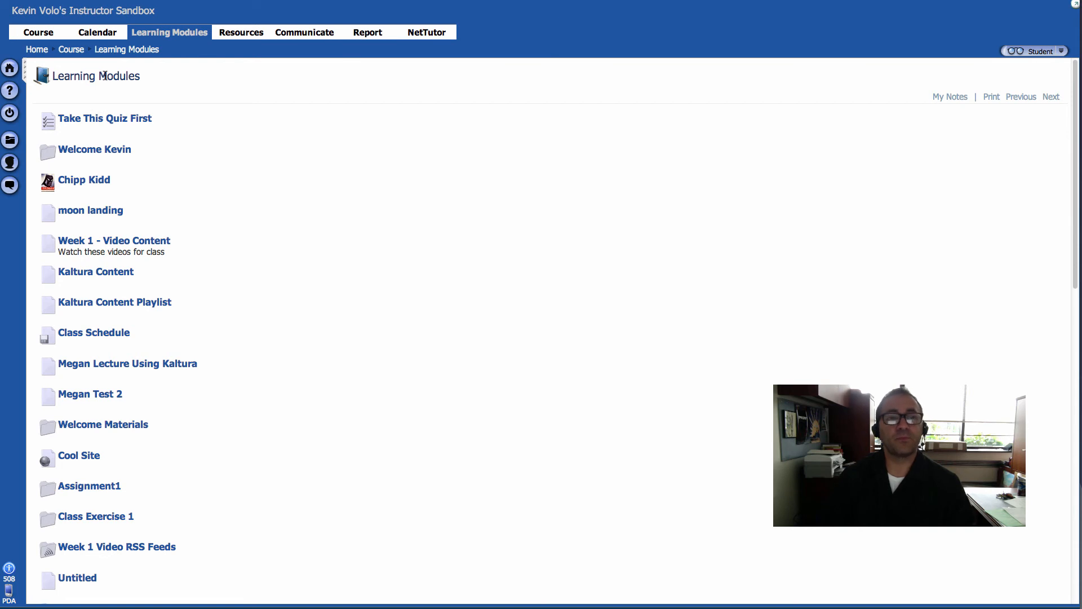
left_click(122, 52)
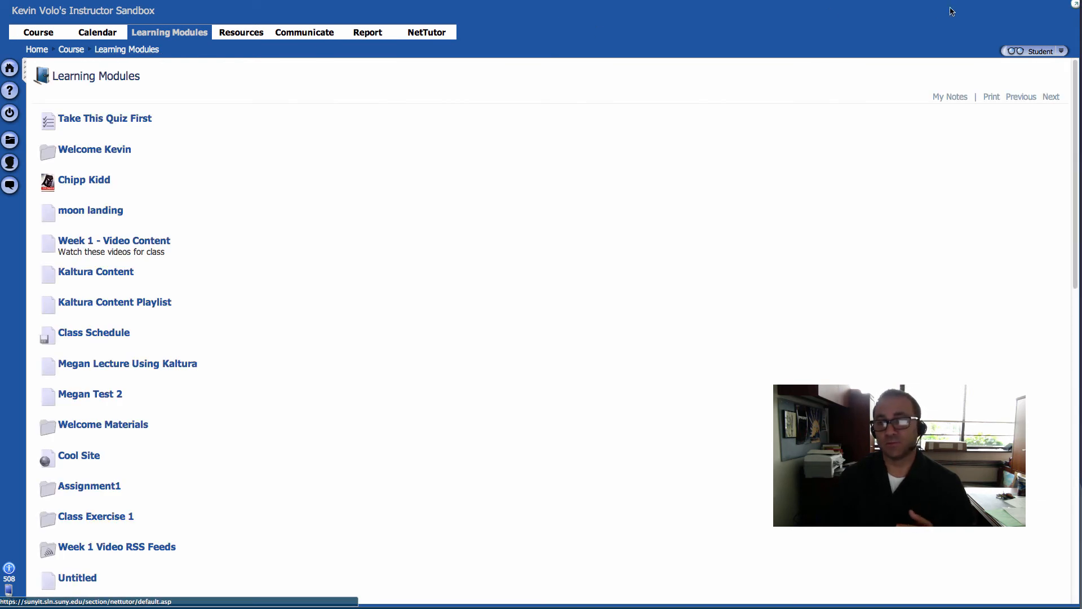
Step: Cancel the Student preview and go to the Automate tab's Agents Console
left_click(1010, 54)
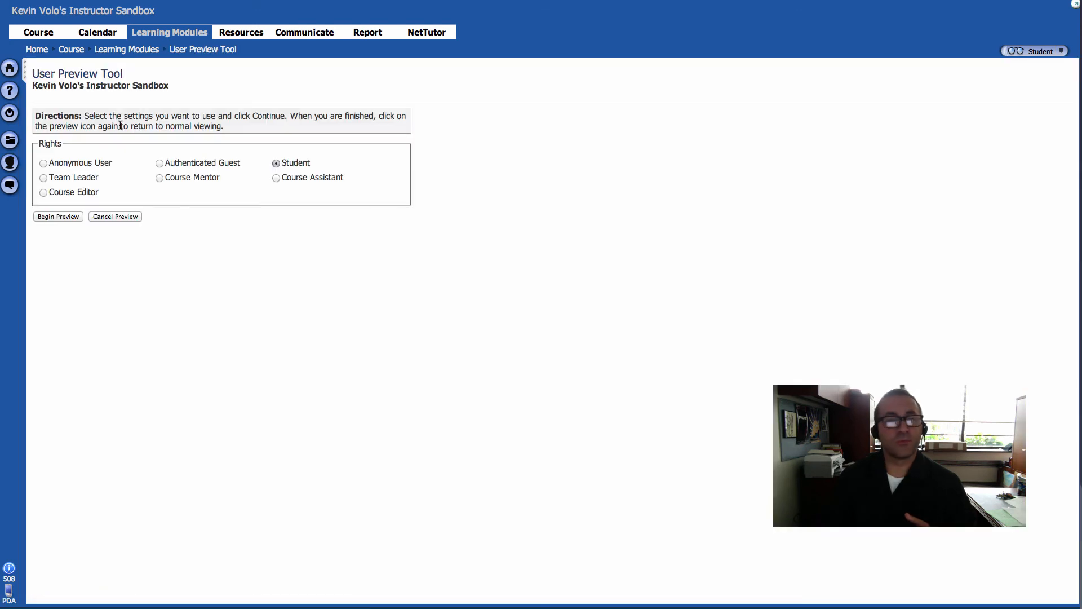
left_click(107, 216)
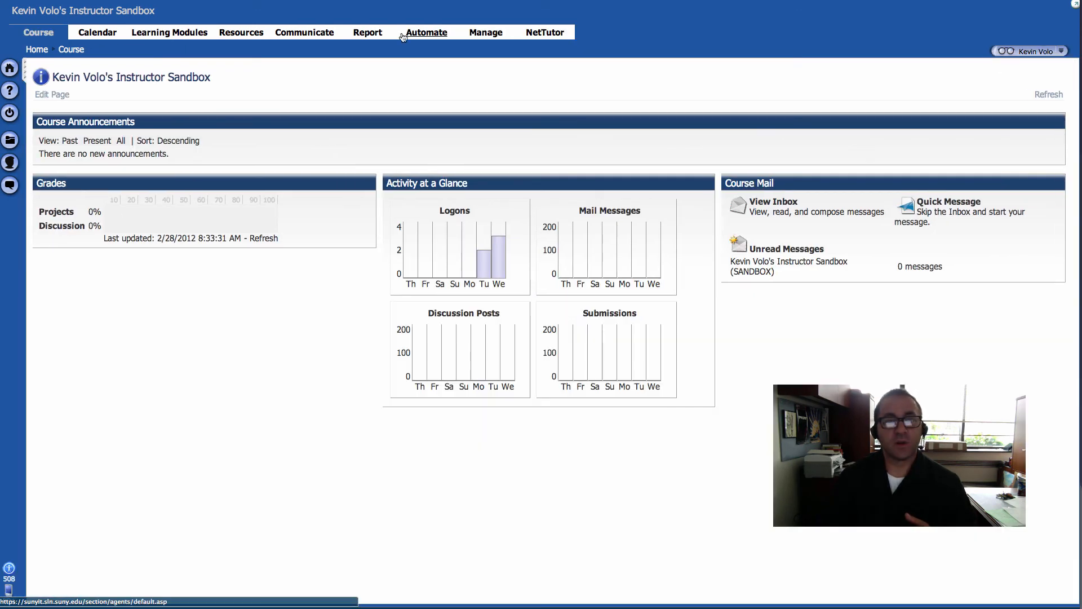
left_click(432, 35)
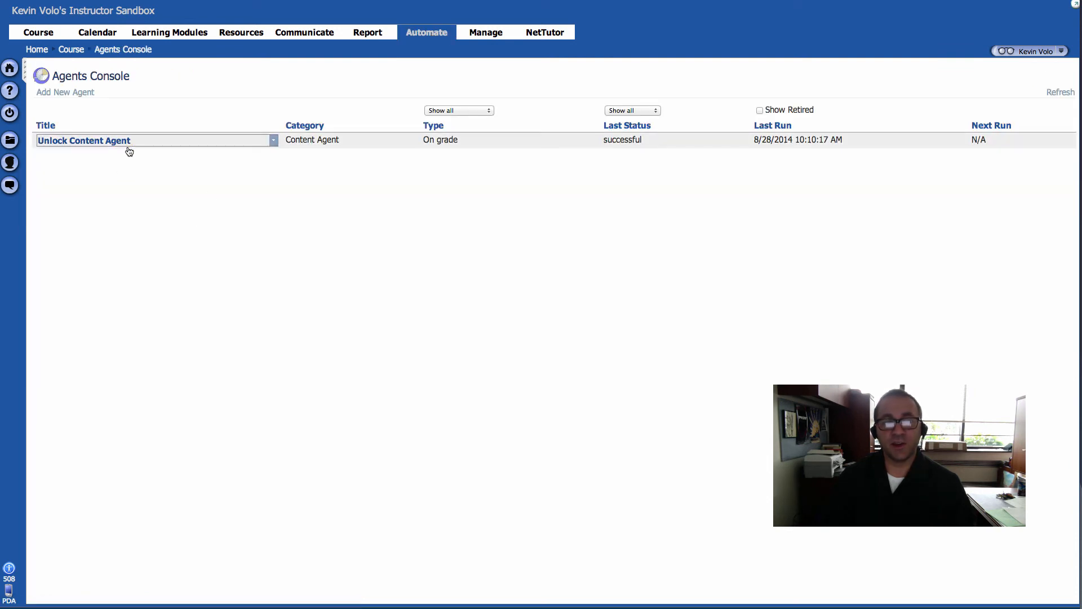